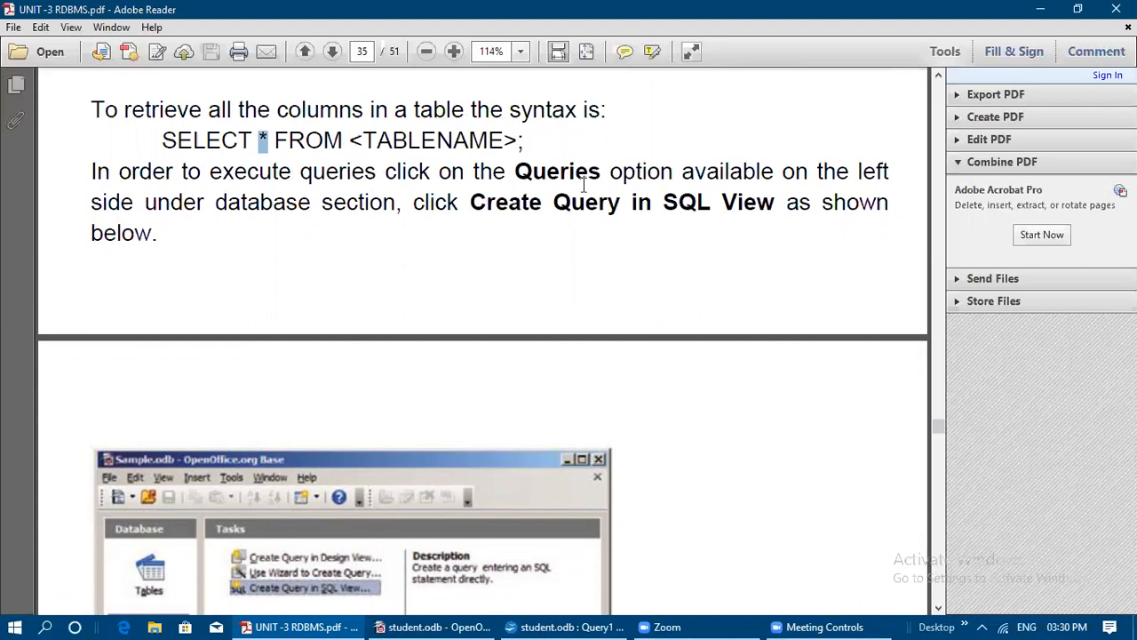
# Read the PDF instructions on opening Queries and Create Query in SQL View around Figure 25, using the Hand Tool
pyautogui.scroll(-3, 89, 483)
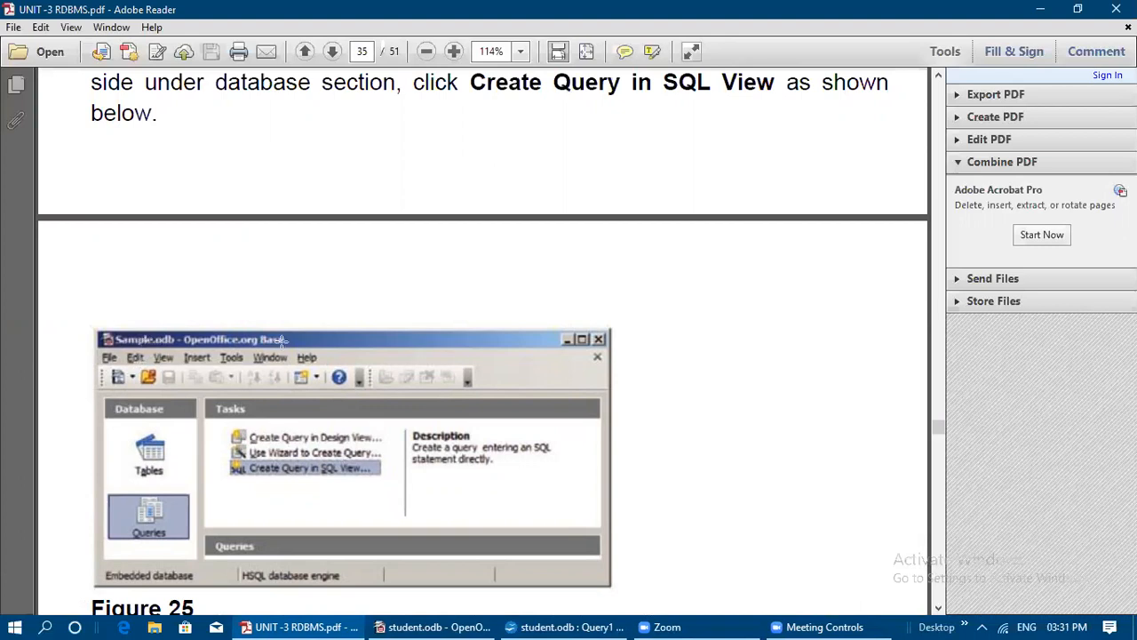
pyautogui.scroll(-3, 263, 347)
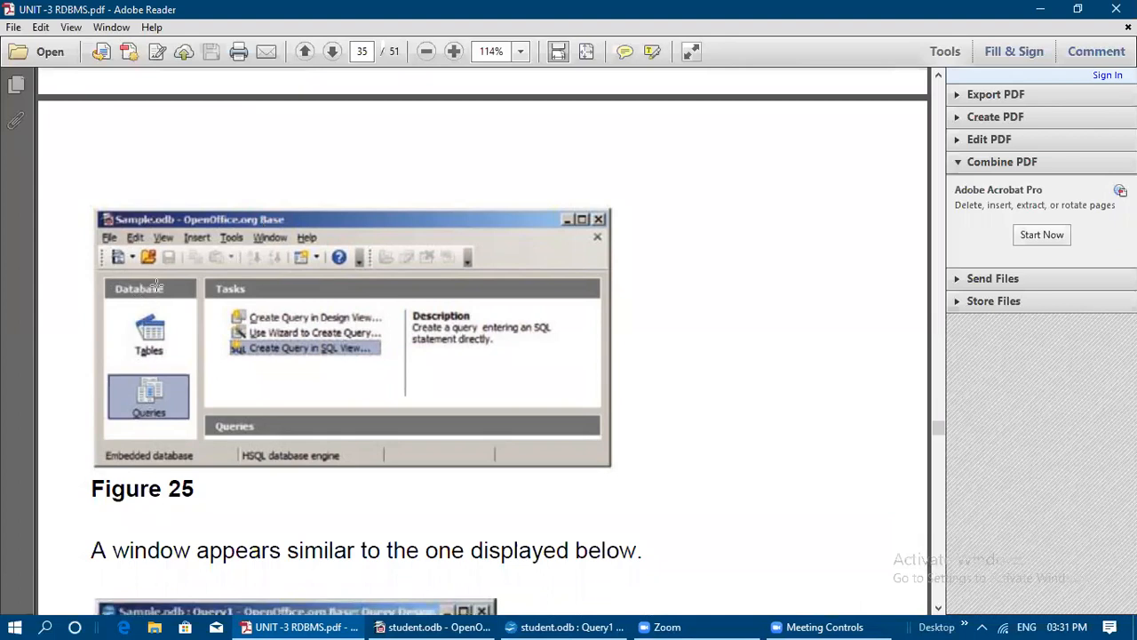
pyautogui.scroll(3, 122, 356)
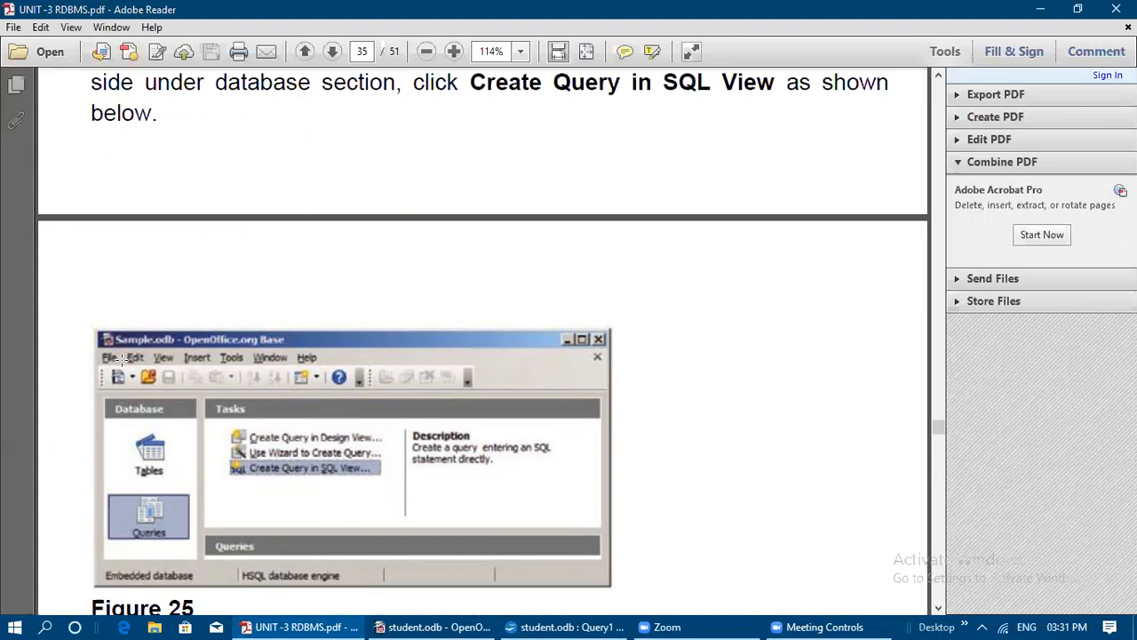
pyautogui.rightClick(596, 130)
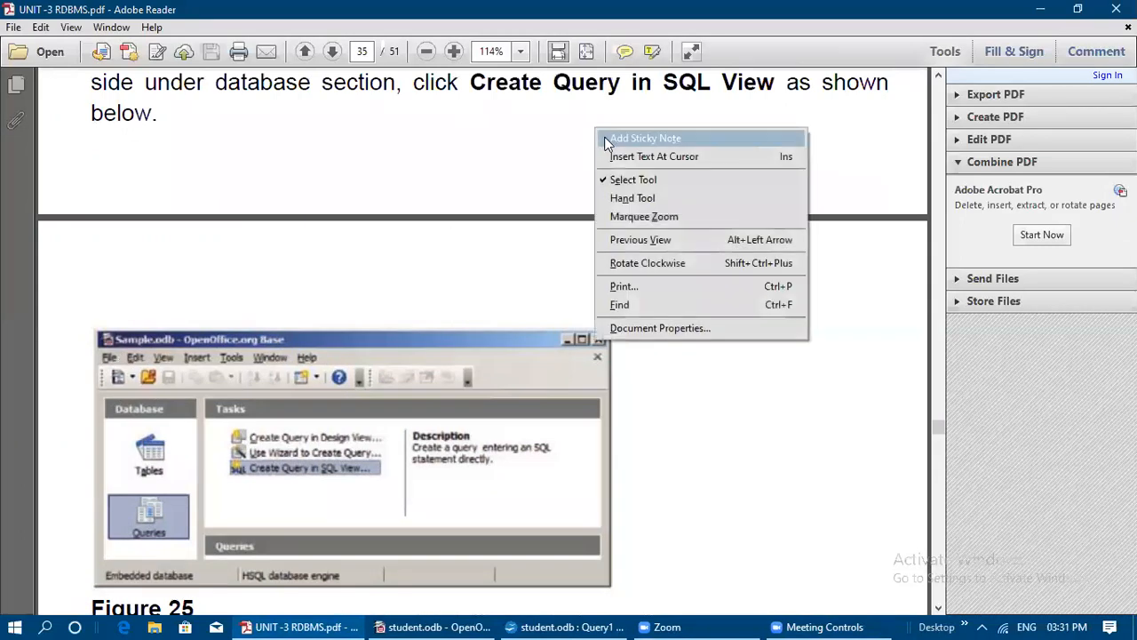
pyautogui.click(626, 198)
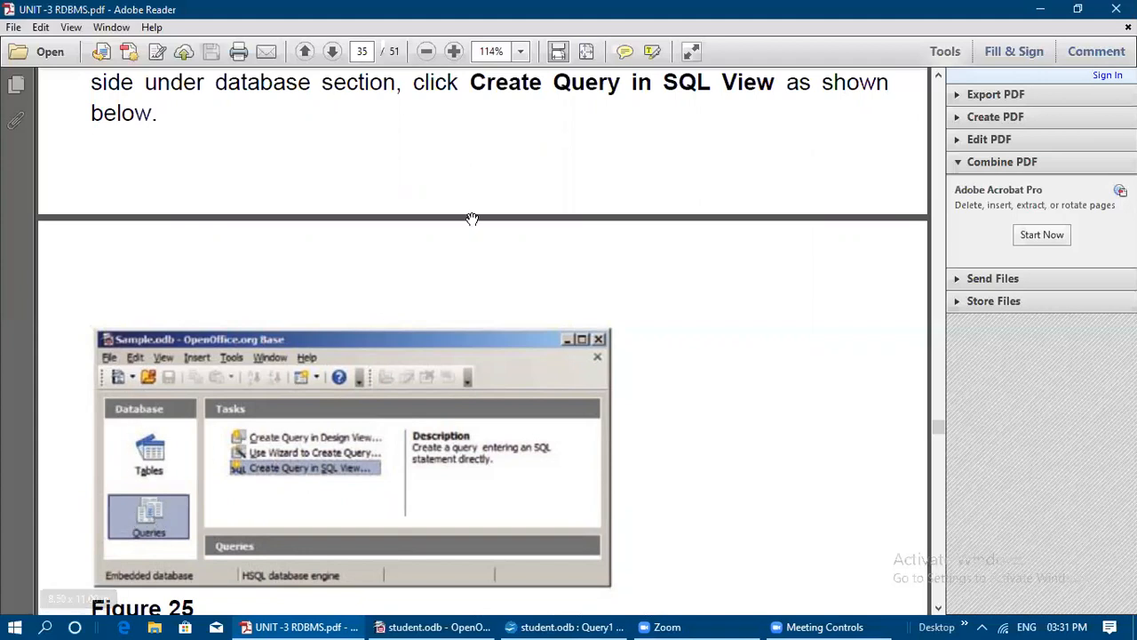
pyautogui.scroll(2, 466, 232)
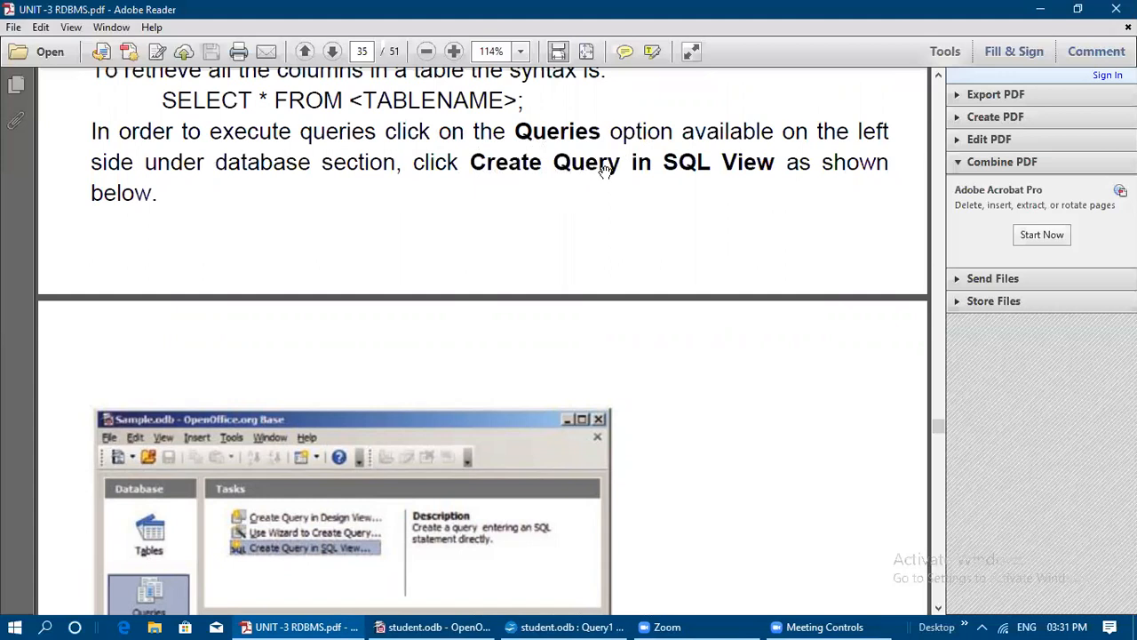
pyautogui.scroll(-3, 391, 480)
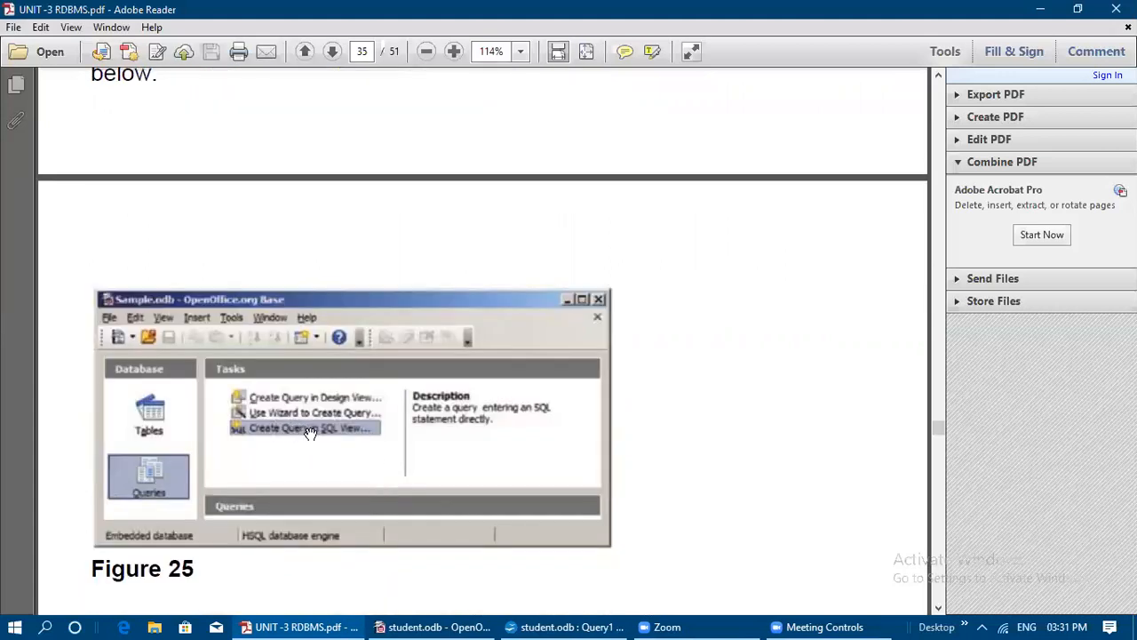
pyautogui.scroll(1, 311, 433)
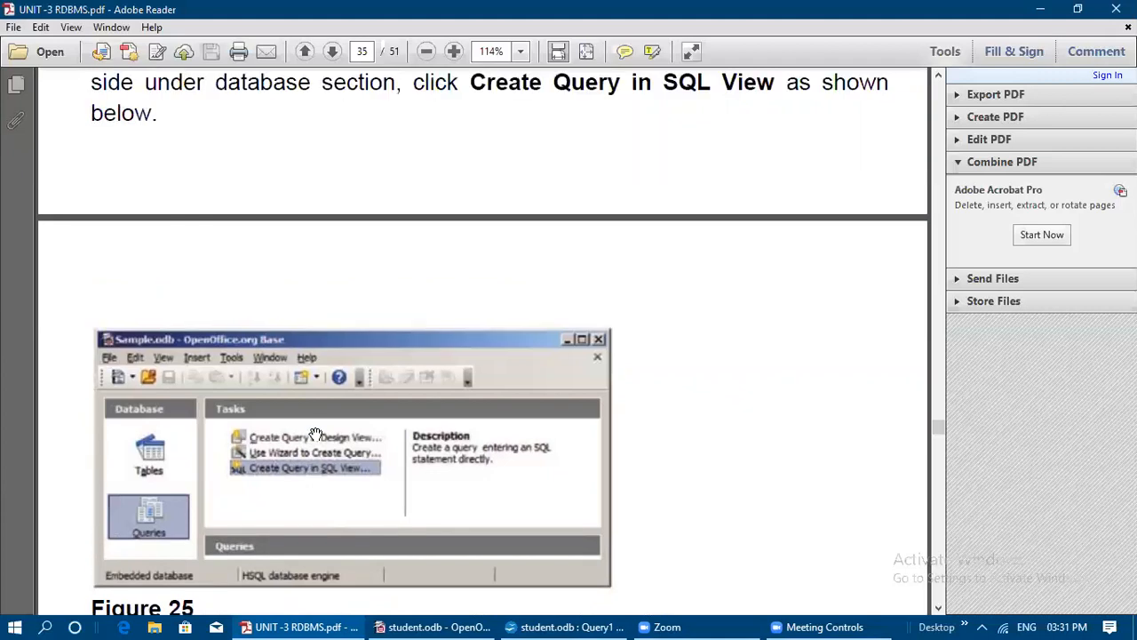
# Read the PDF explanation of executing a query and the Select * from SDetails example, through Figures 26 and 27
pyautogui.scroll(-10, 313, 433)
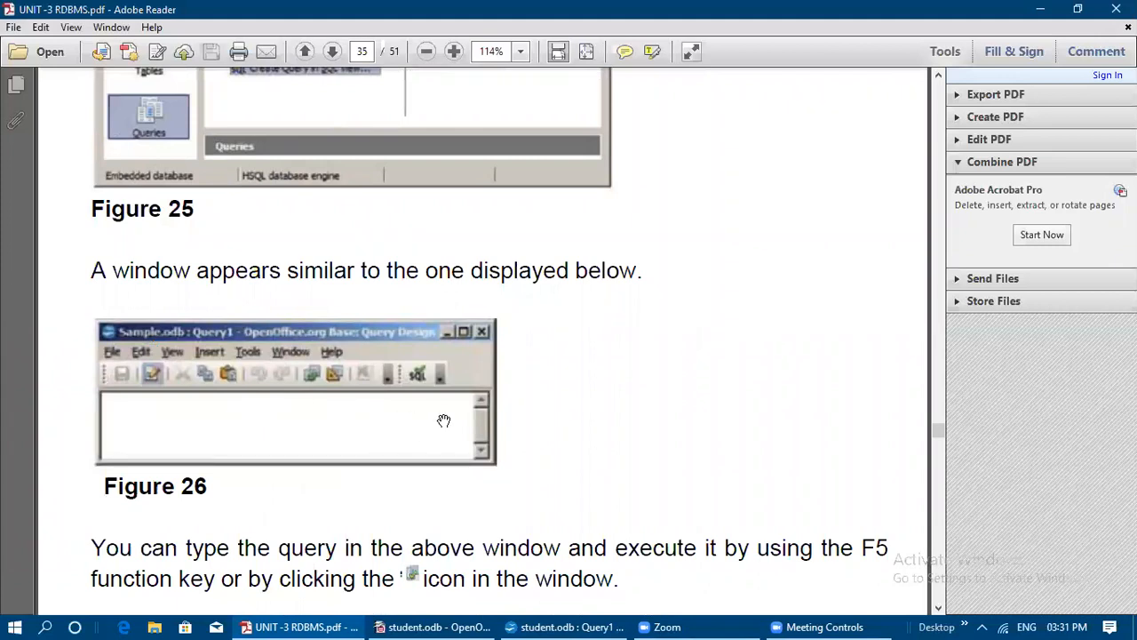
pyautogui.scroll(-3, 245, 418)
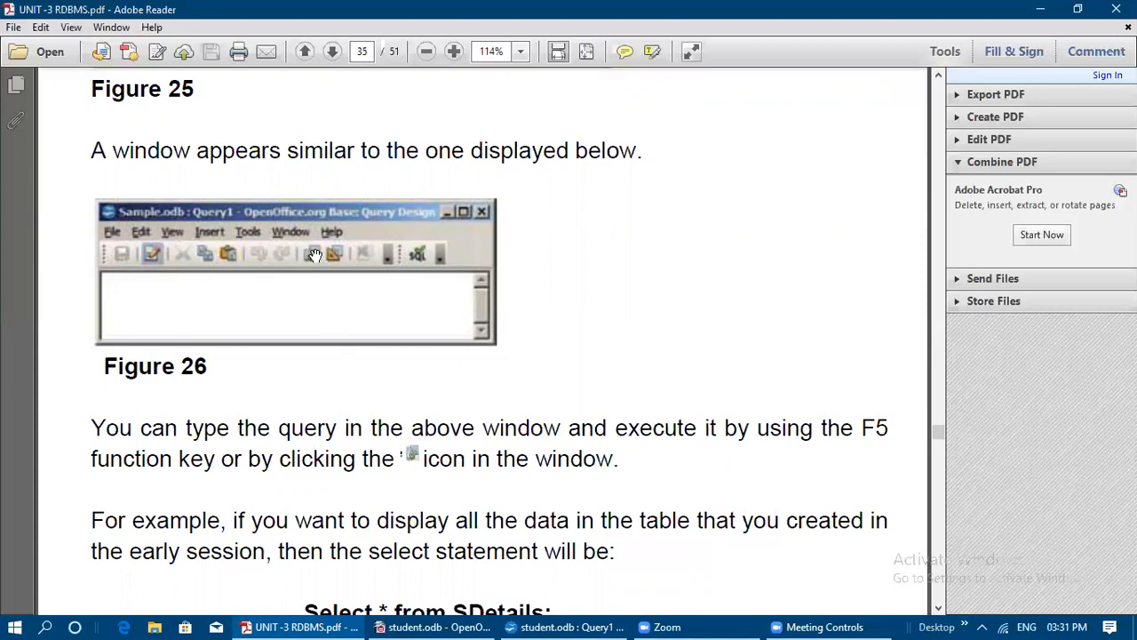
pyautogui.scroll(-3, 311, 276)
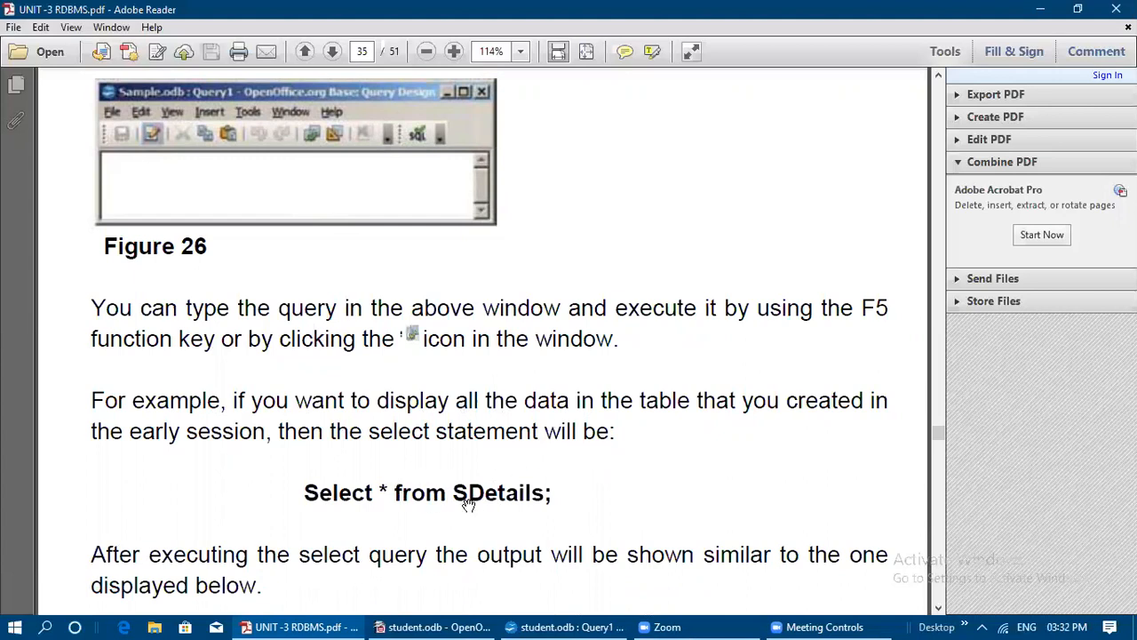
pyautogui.scroll(-2, 533, 485)
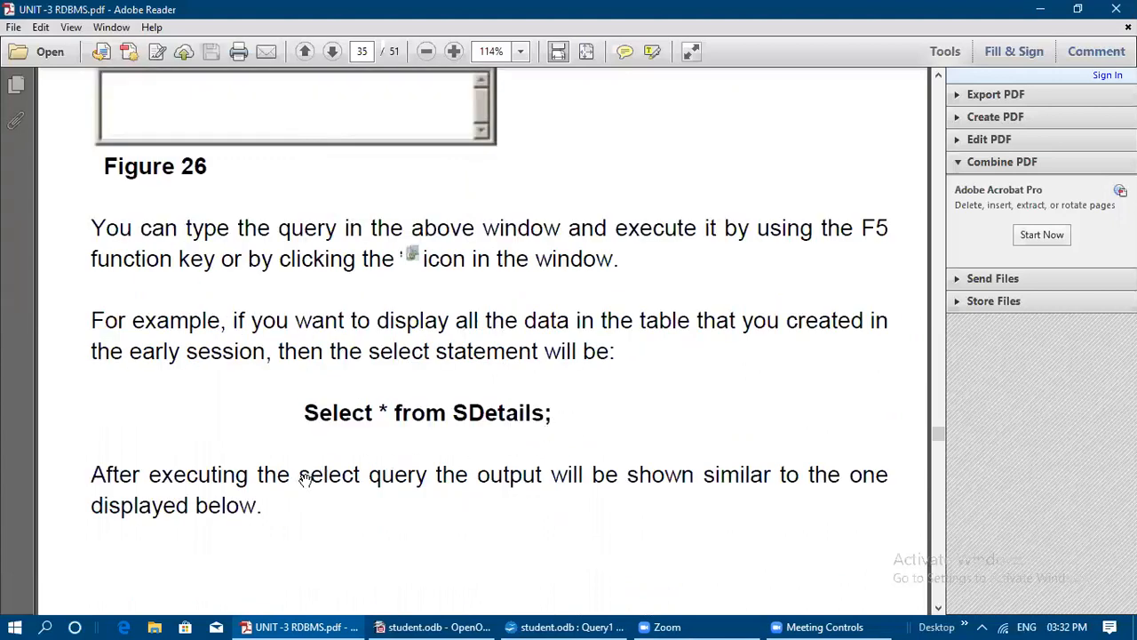
pyautogui.scroll(-6, 551, 503)
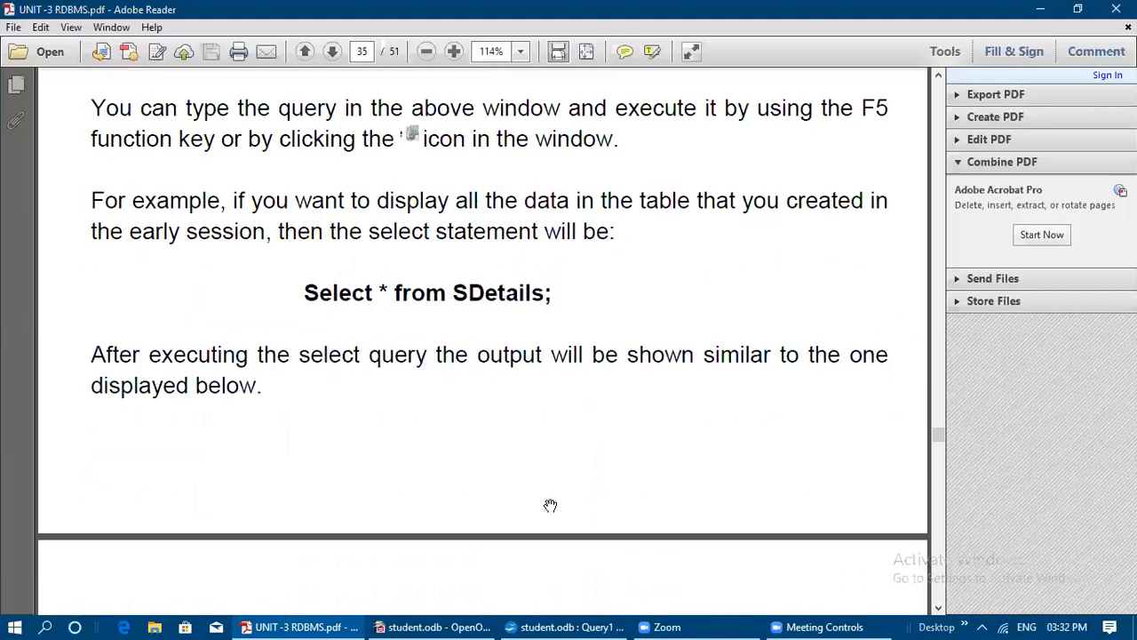
pyautogui.scroll(-8, 551, 505)
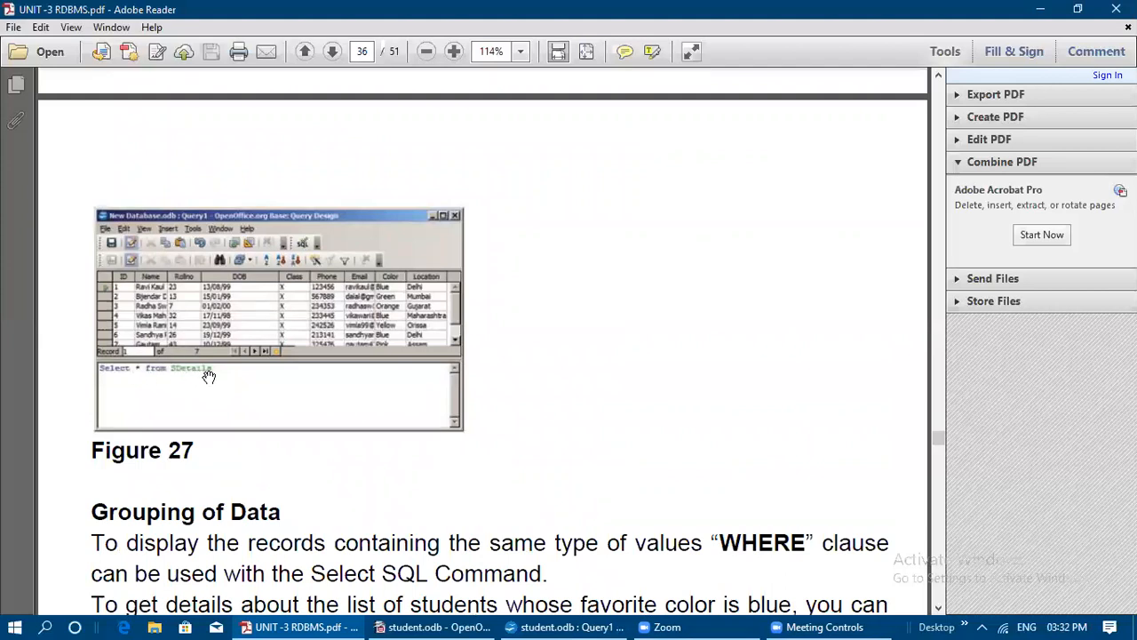
# Switch to the OpenOffice Base Query1 design window and close it without saving
pyautogui.click(551, 624)
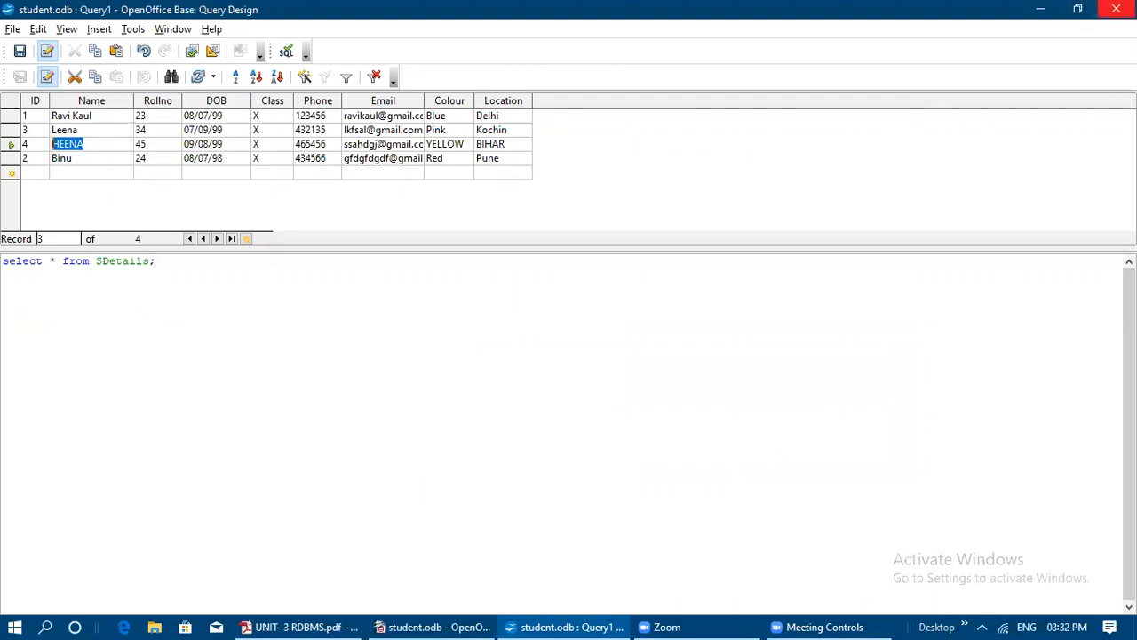
pyautogui.click(1116, 9)
pyautogui.click(584, 338)
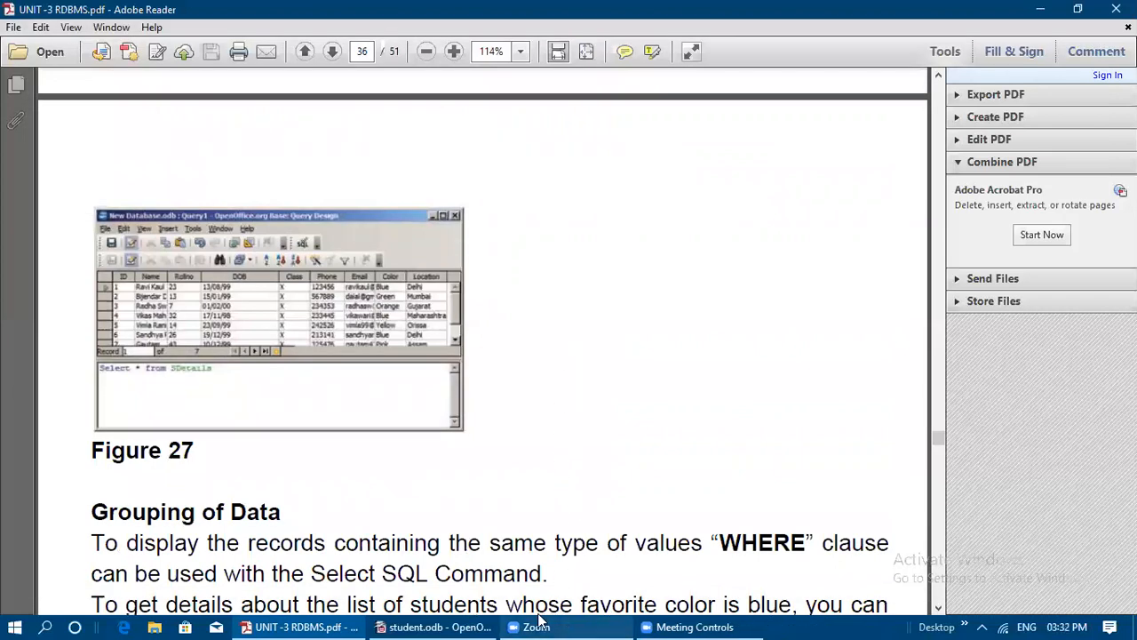
# In the student.odb database window, check the tables, create a query in SQL View and enter select * from SDetails
pyautogui.click(440, 626)
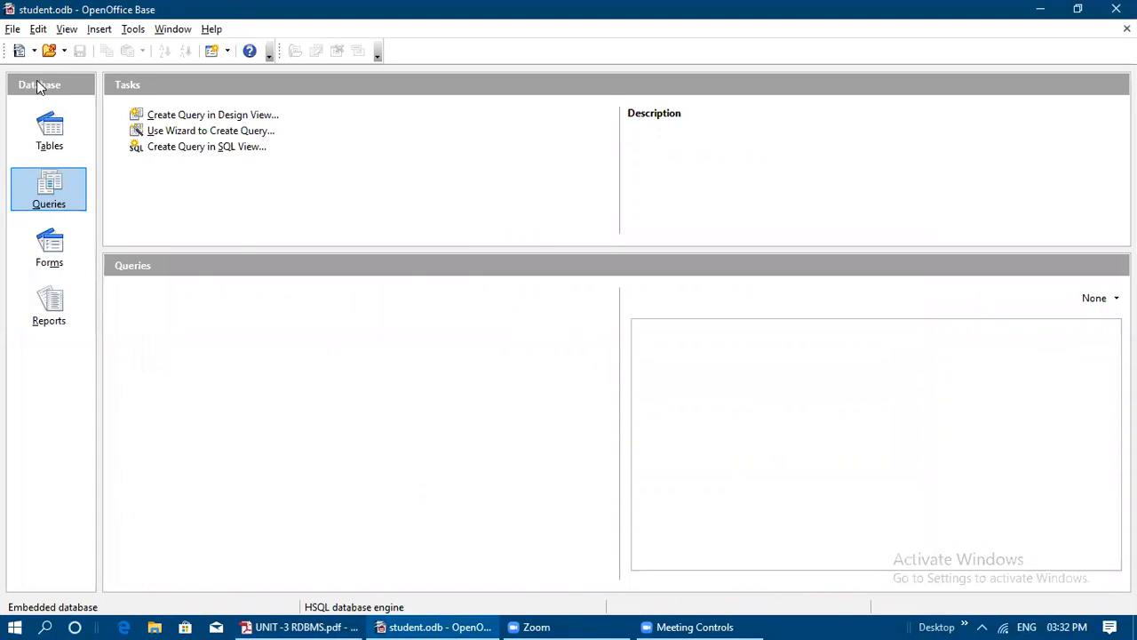
pyautogui.click(45, 191)
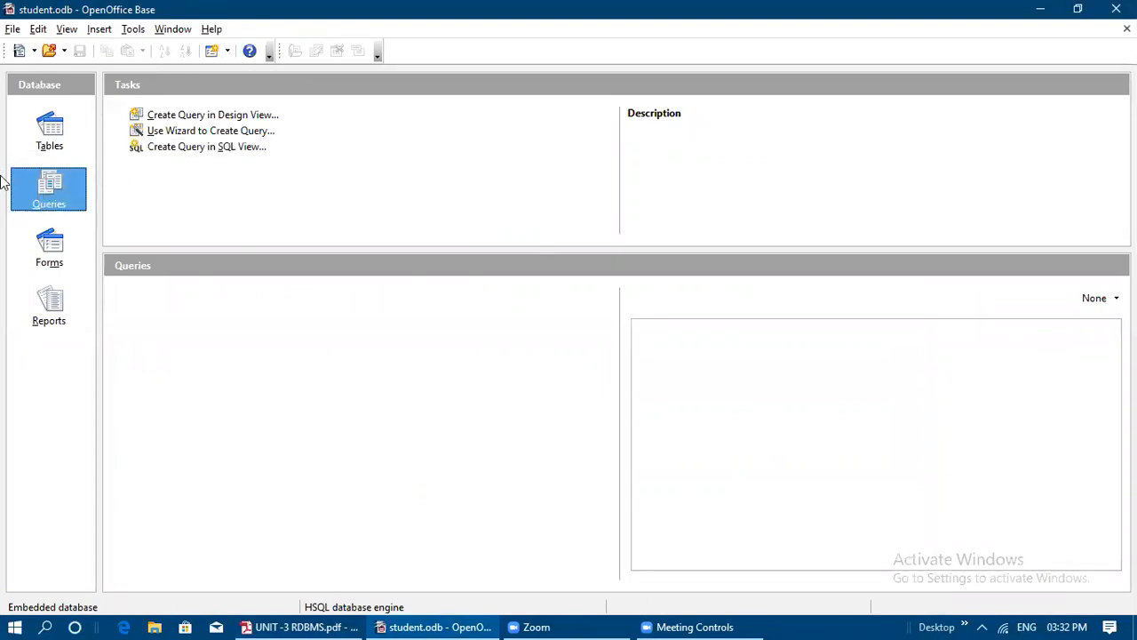
pyautogui.click(40, 137)
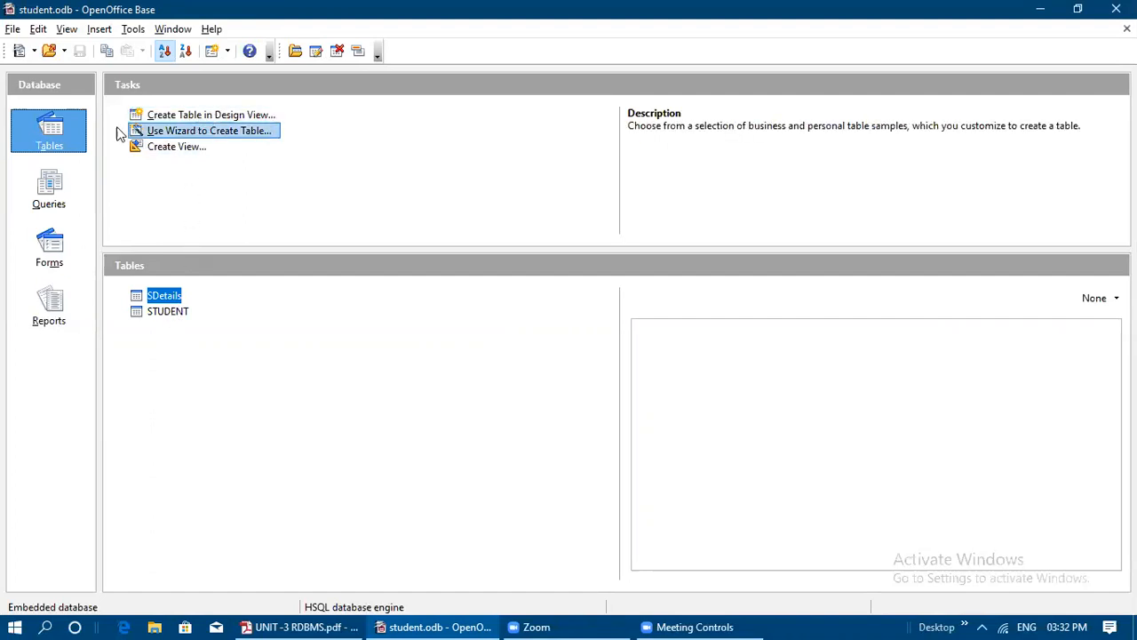
pyautogui.click(46, 201)
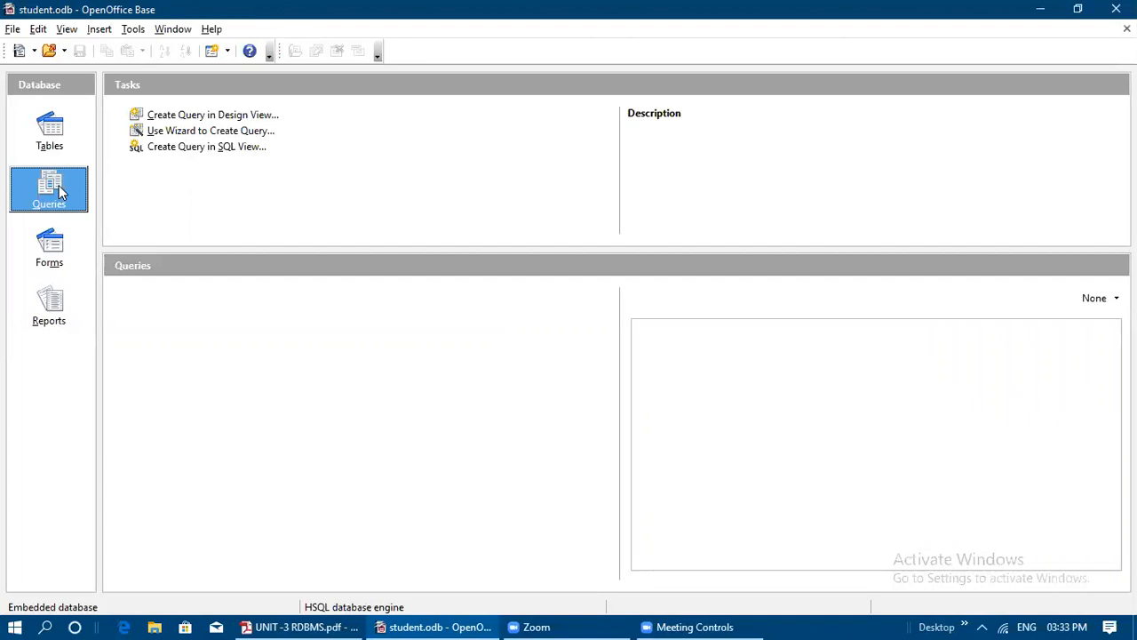
pyautogui.click(188, 147)
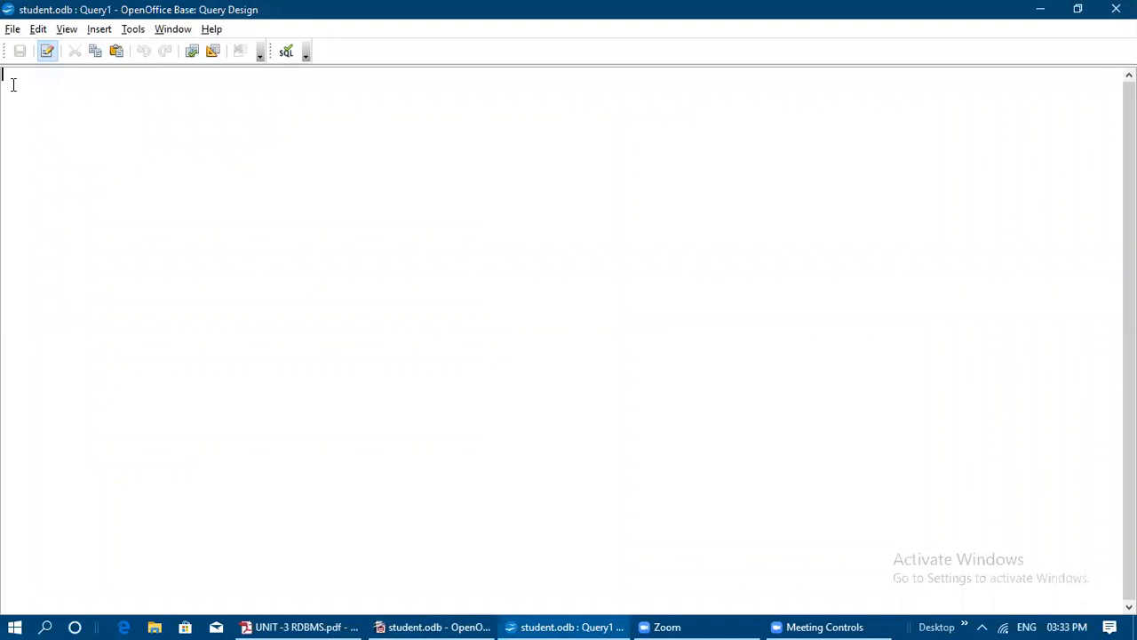
pyautogui.write('select * from SDetails')
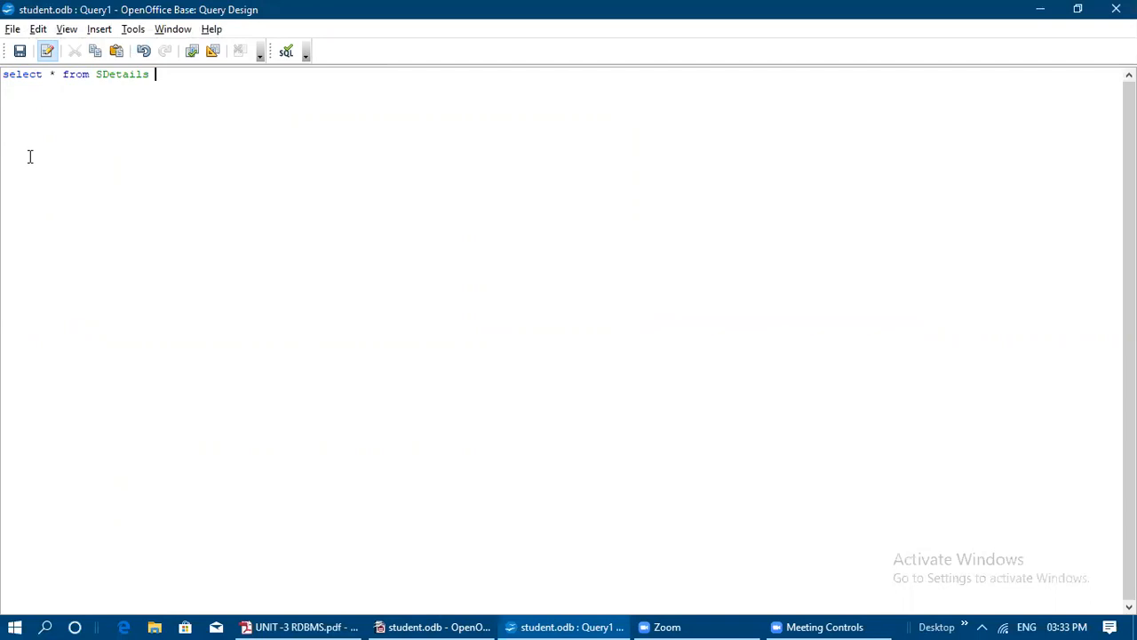
# Try to filter the query with where Location="Bihar"; and run it, dismissing any message
pyautogui.write('where')
pyautogui.write('Location="Bihar')
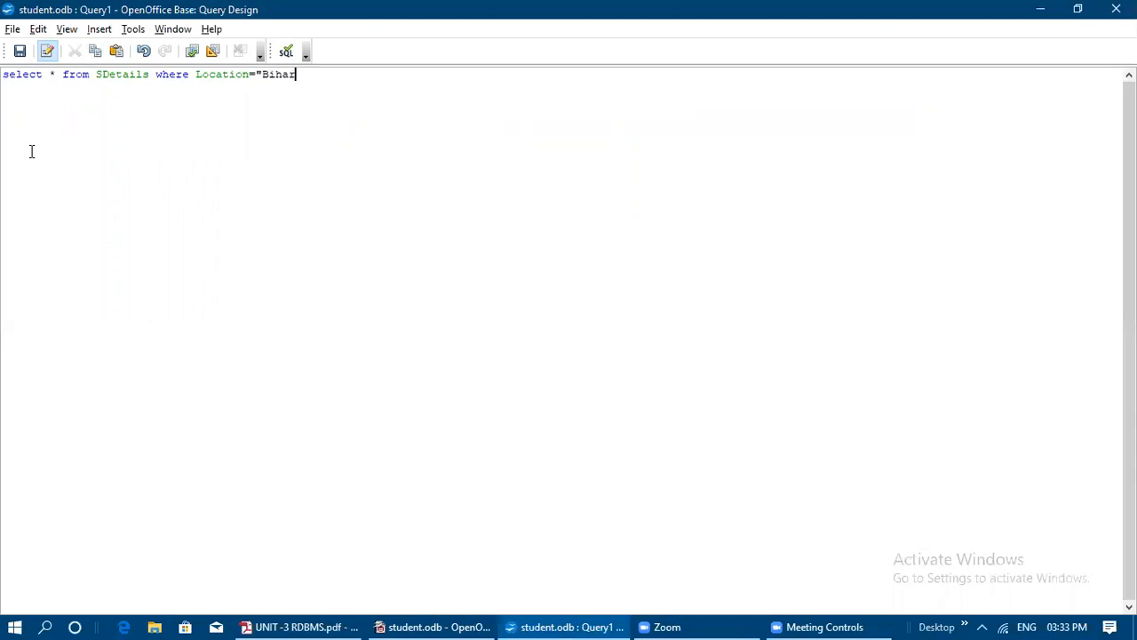
pyautogui.write('";')
pyautogui.click(191, 53)
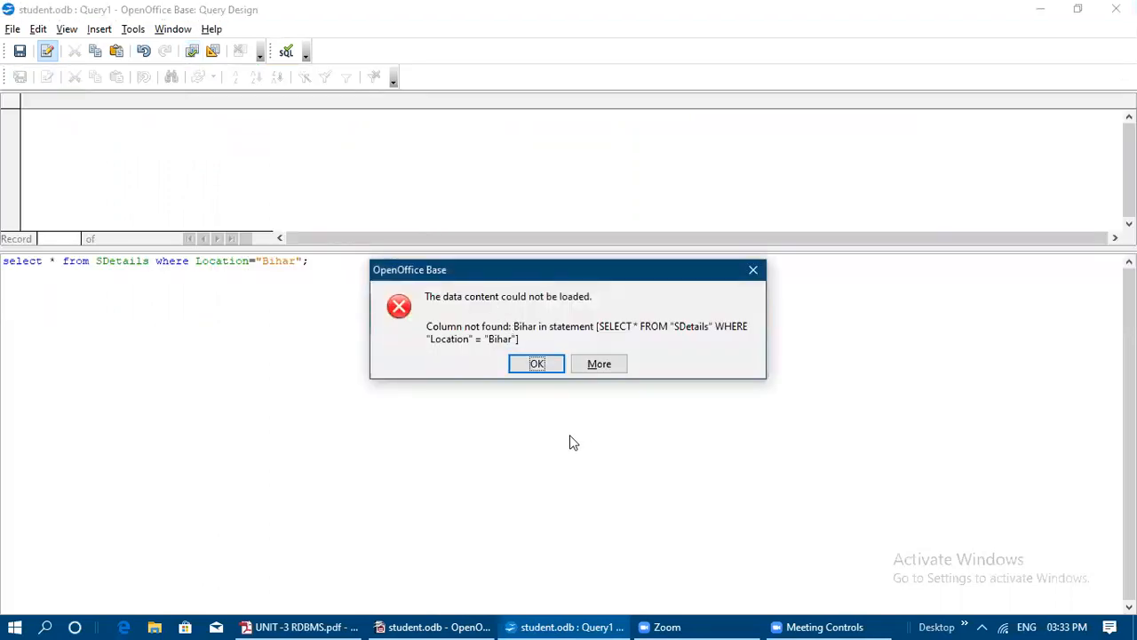
pyautogui.click(753, 270)
# Remove the Location condition and run select * from SDetails; to list all records
pyautogui.moveTo(330, 264); pyautogui.dragTo(159, 252)
pyautogui.press('Delete')
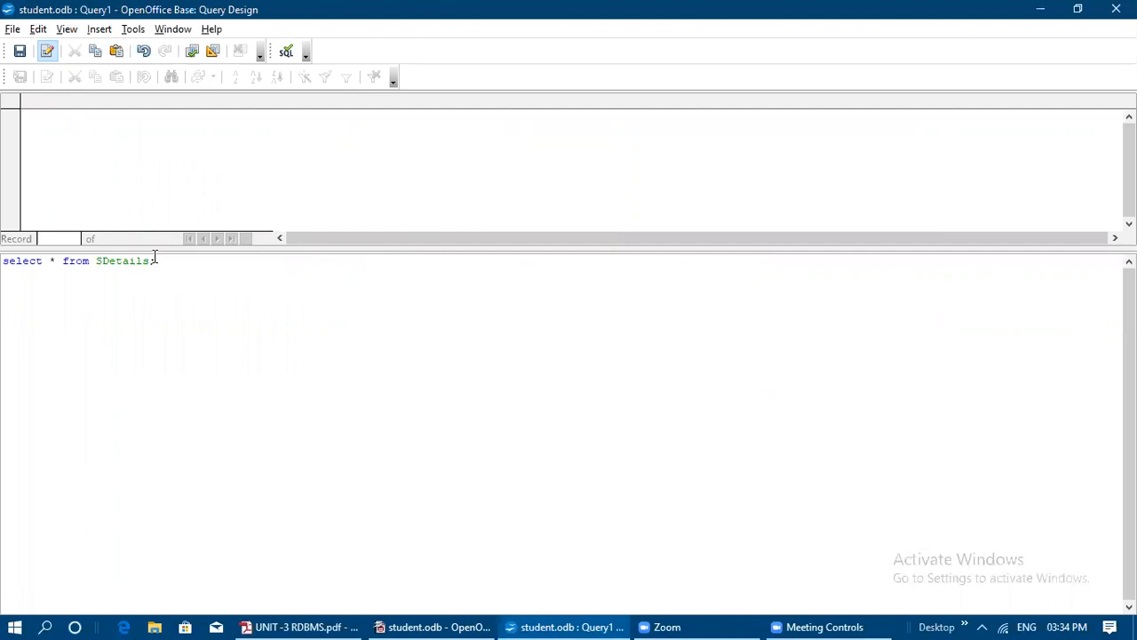
pyautogui.click(193, 53)
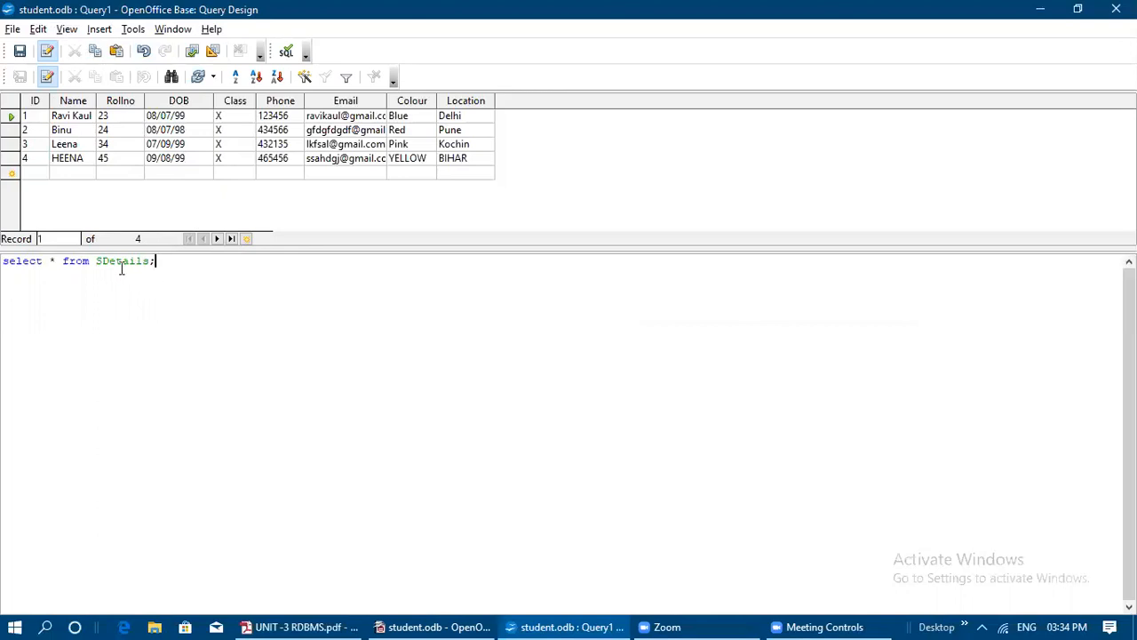
# Review the table name and asterisk in the query, and read the PDF's Grouping of Data section on the WHERE clause
pyautogui.moveTo(96, 260); pyautogui.dragTo(156, 261)
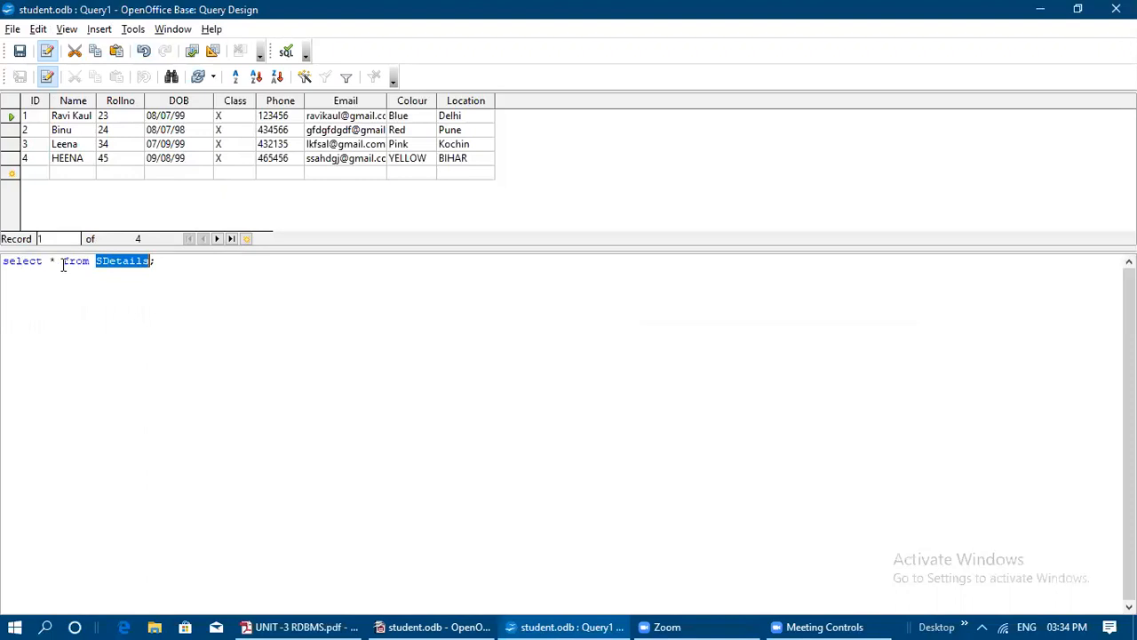
pyautogui.moveTo(51, 261); pyautogui.dragTo(58, 263)
pyautogui.click(332, 622)
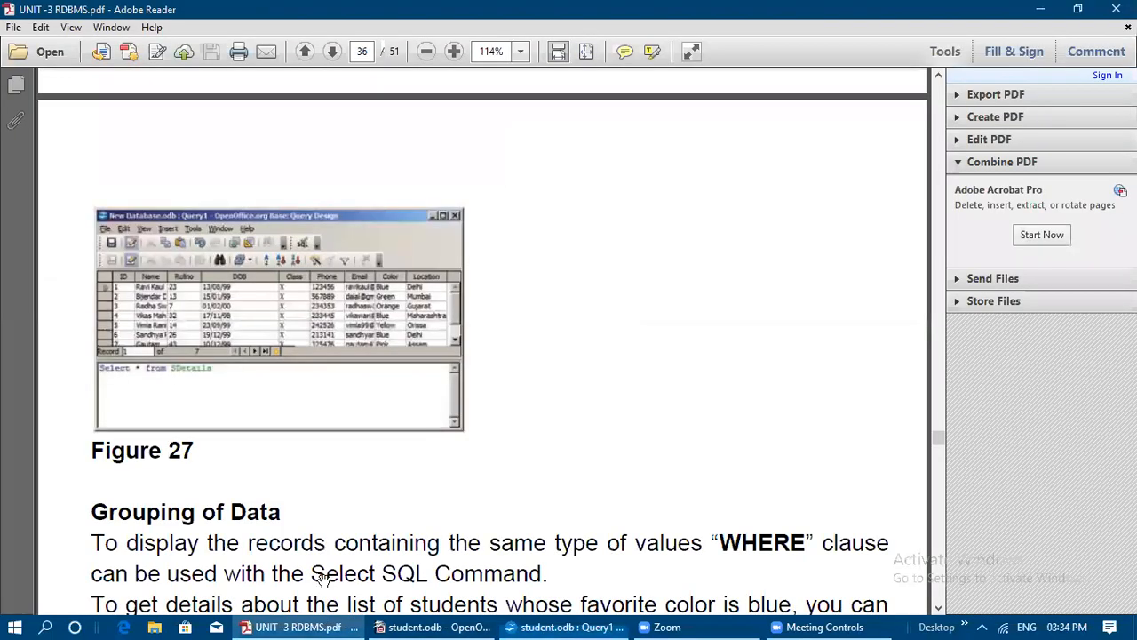
pyautogui.scroll(-3, 494, 407)
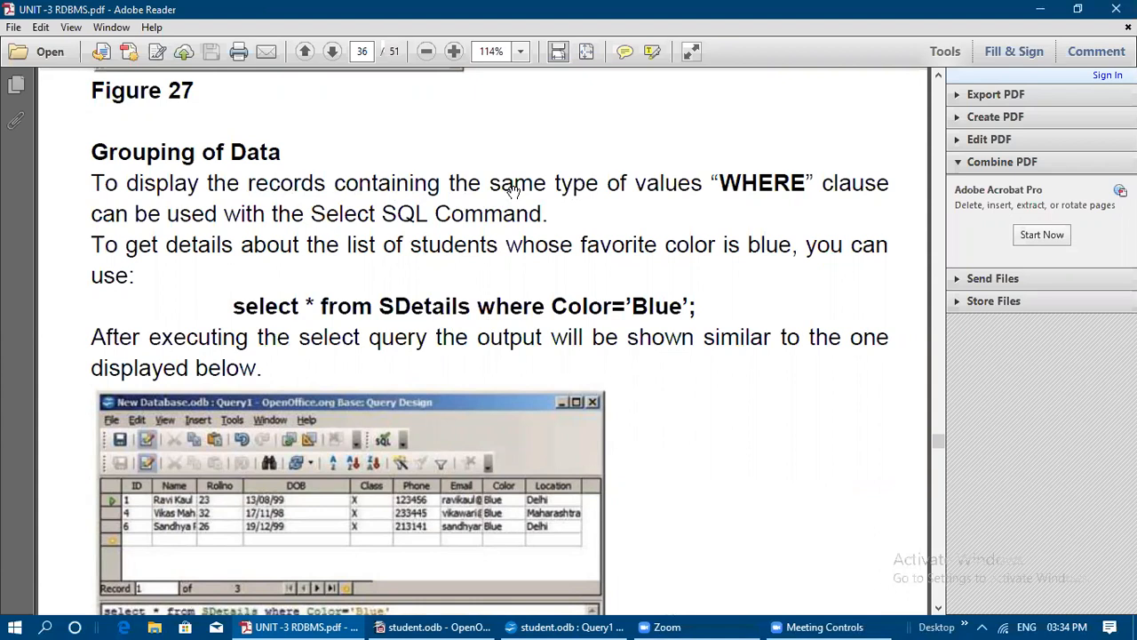
pyautogui.scroll(-4, 513, 191)
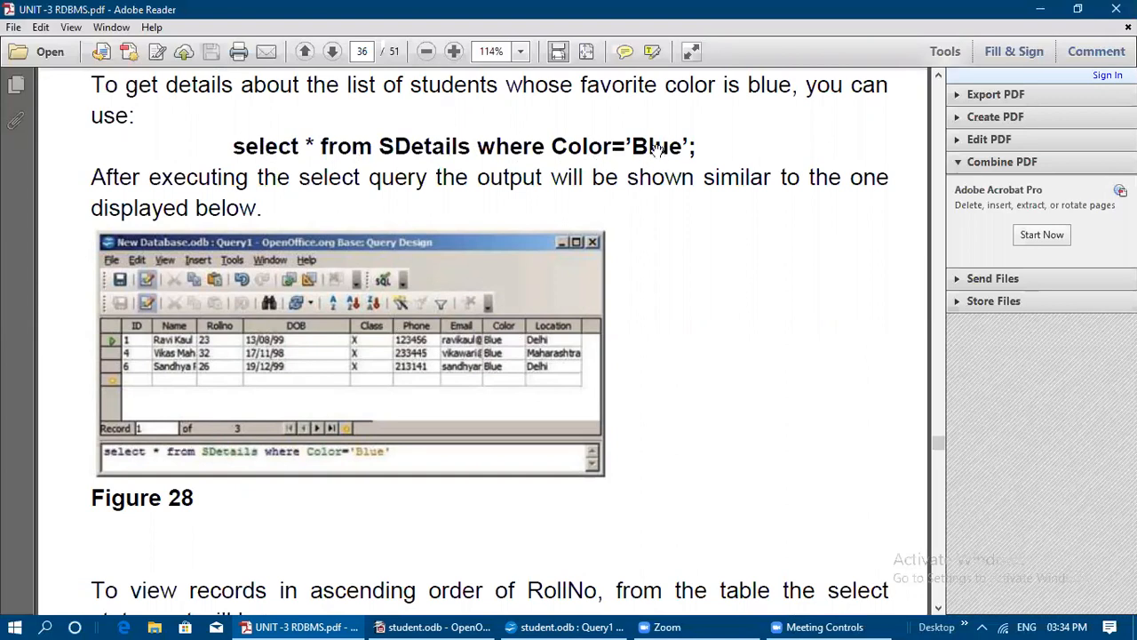
# Switch back to the Base query window, add where Colour='Blue' after SDetails and run the query
pyautogui.click(562, 622)
pyautogui.click(562, 622)
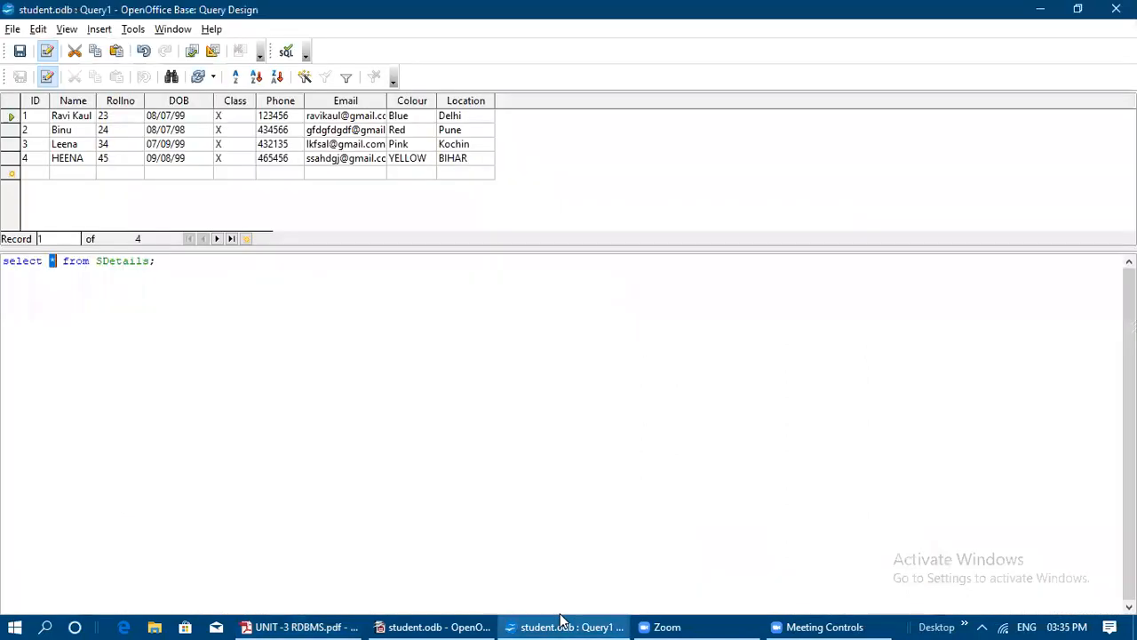
pyautogui.click(149, 263)
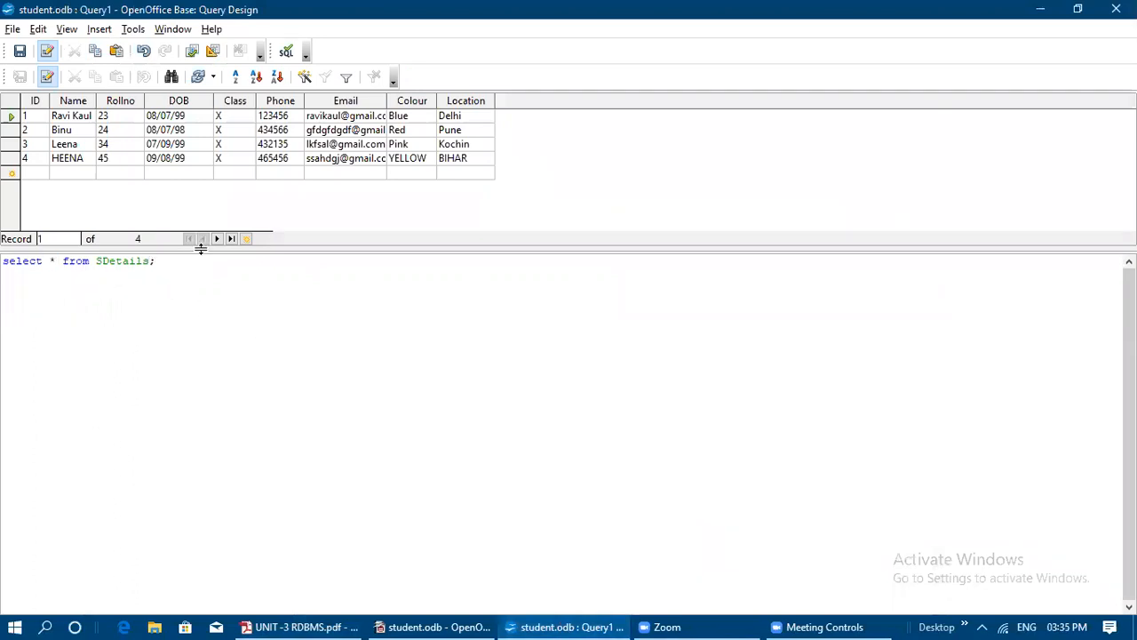
pyautogui.write("where Colour='Blue'")
pyautogui.click(194, 54)
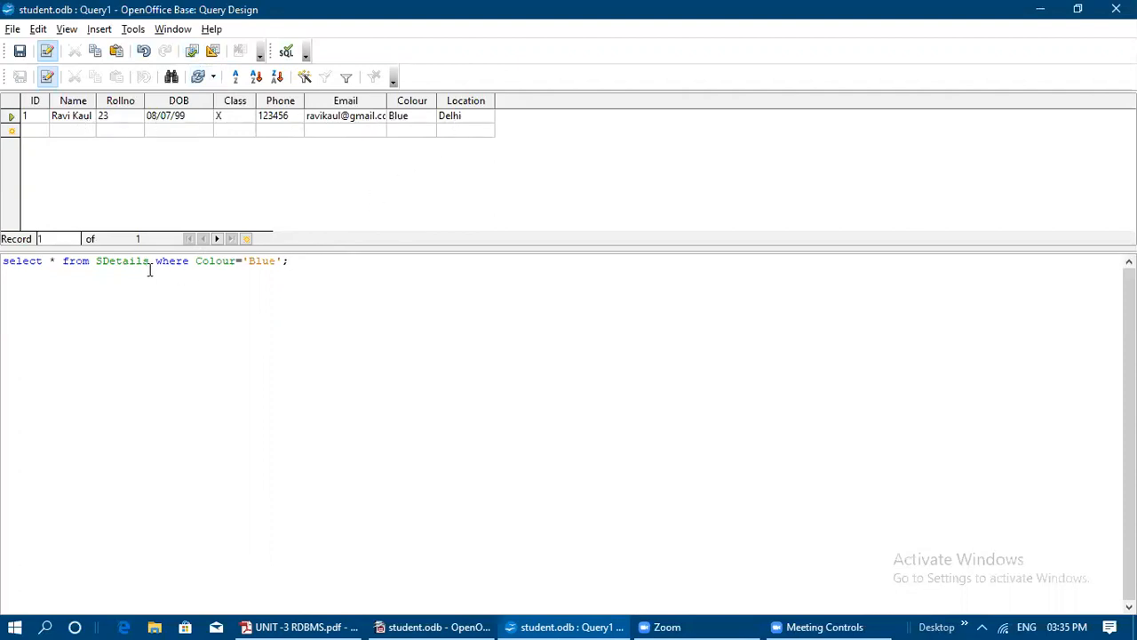
# Change the query's condition to Class='X' and add an order by clause before the semicolon
pyautogui.doubleClick(279, 260)
pyautogui.click(284, 262)
pyautogui.moveTo(282, 261); pyautogui.dragTo(237, 263)
pyautogui.click(223, 269)
pyautogui.click(201, 262)
pyautogui.write('Class')
pyautogui.press('Right')
pyautogui.press('Right')
pyautogui.press('Delete')
pyautogui.press('Delete')
pyautogui.press('Delete')
pyautogui.write("X' order by ")
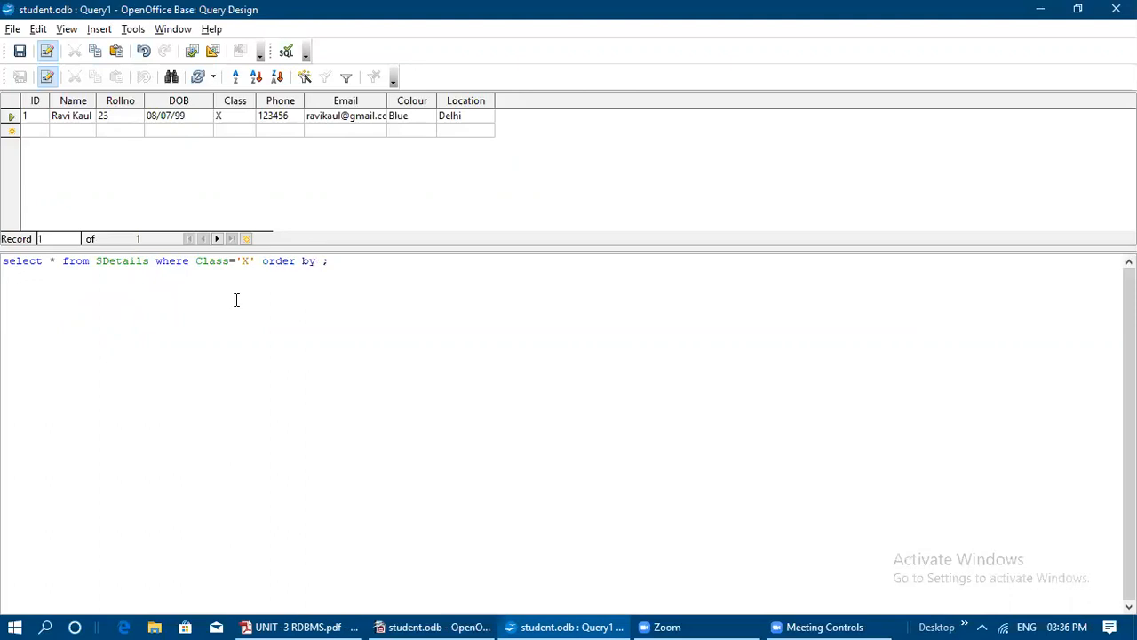
# Complete the sorting clause as order by Rollno ASC and run the query
pyautogui.write('ASC')
pyautogui.click(319, 260)
pyautogui.write('Na')
pyautogui.press('BackSpace')
pyautogui.press('BackSpace')
pyautogui.write('Rollno')
pyautogui.press('BackSpace')
pyautogui.write('o')
pyautogui.moveTo(383, 260); pyautogui.dragTo(370, 260)
pyautogui.click(378, 261)
pyautogui.click(399, 262)
pyautogui.click(191, 51)
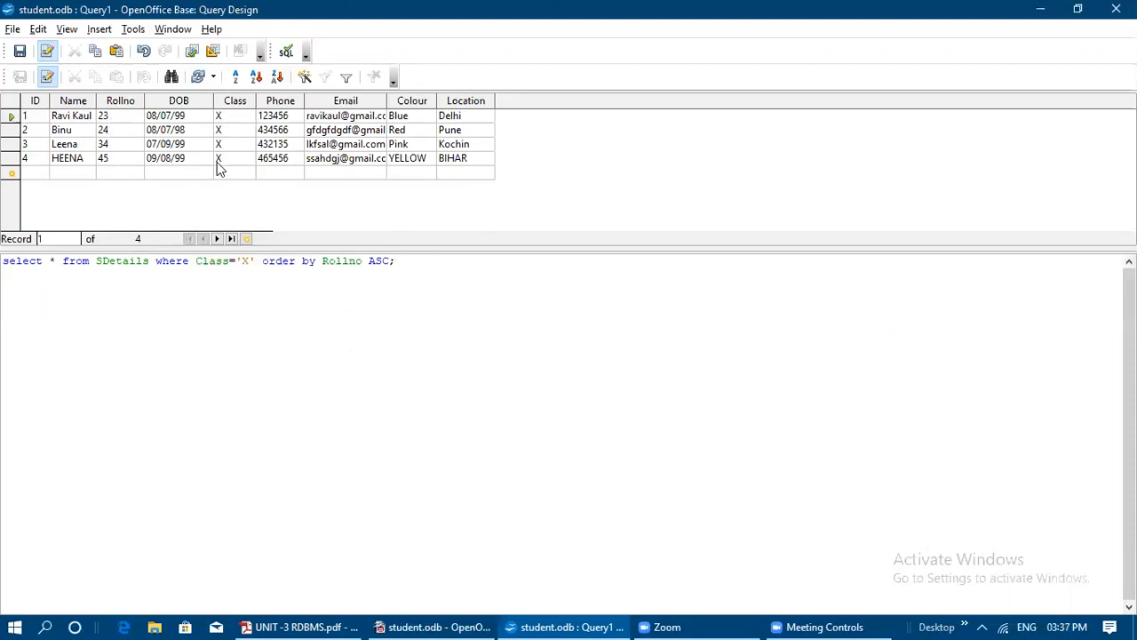
# Remove the Class field name from the query's condition and delete the order by Rollno ASC clause
pyautogui.click(245, 262)
pyautogui.moveTo(227, 262); pyautogui.dragTo(195, 261)
pyautogui.press('BackSpace')
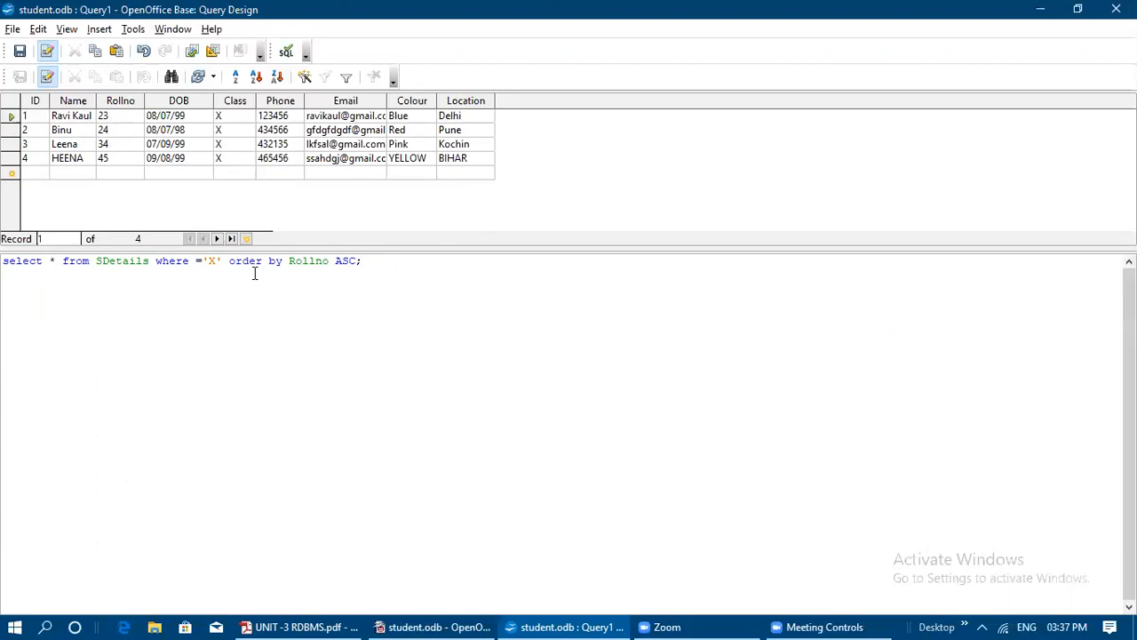
pyautogui.moveTo(229, 267); pyautogui.dragTo(356, 263)
pyautogui.press('Delete')
pyautogui.press('BackSpace')
# Set the query's condition to Location ='Kochin' and run the query on SDetails
pyautogui.moveTo(202, 260); pyautogui.dragTo(210, 260)
pyautogui.click(190, 260)
pyautogui.write('Location')
pyautogui.click(474, 148)
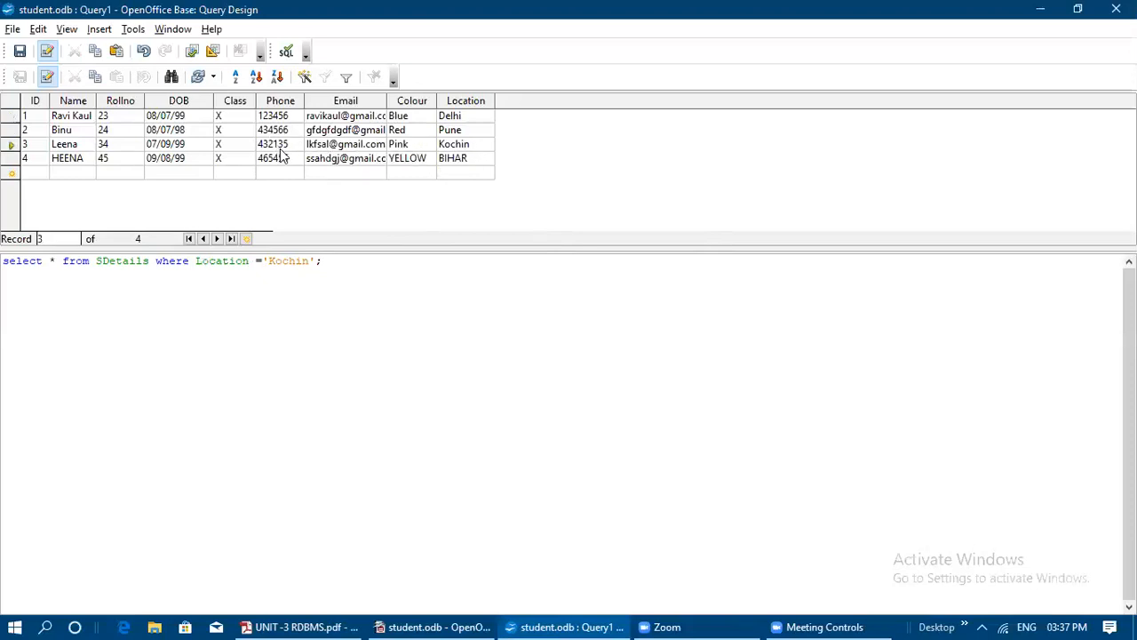
pyautogui.click(193, 52)
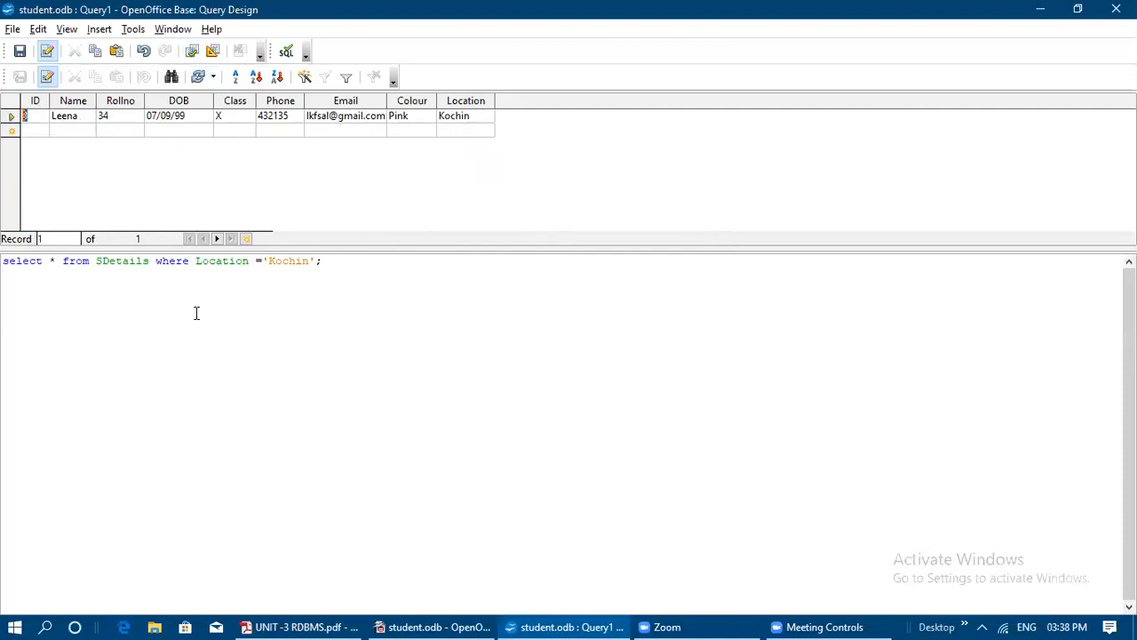
# Switch to the PDF and read the ascending Rollno sorting example and the text on Insert, Update and Delete commands, checking it against the Base query
pyautogui.click(315, 619)
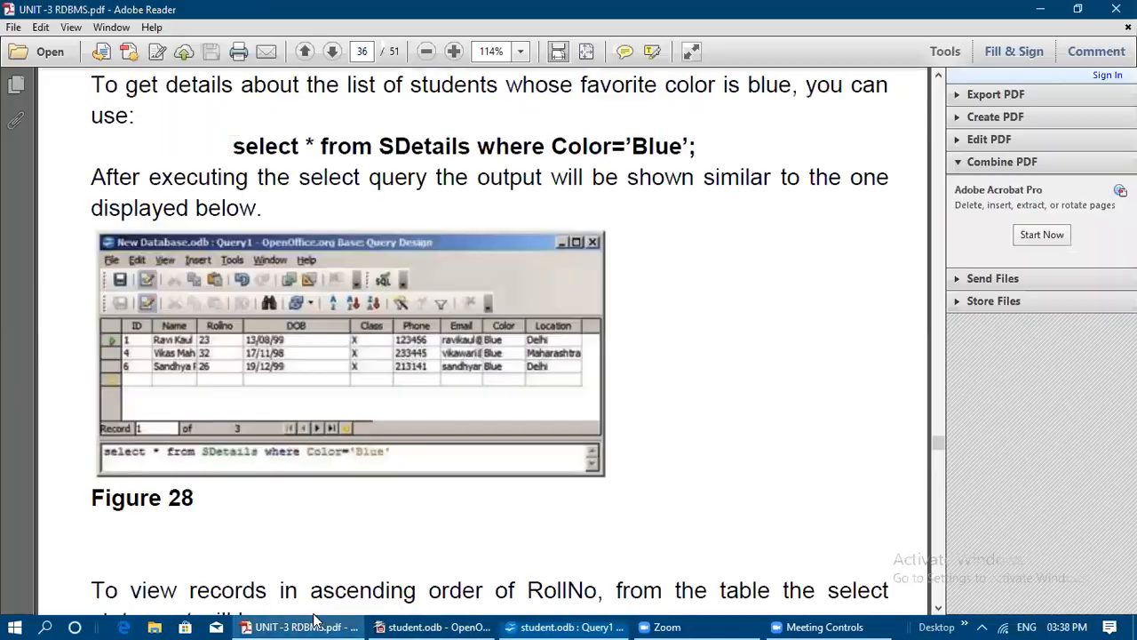
pyautogui.scroll(-5, 249, 298)
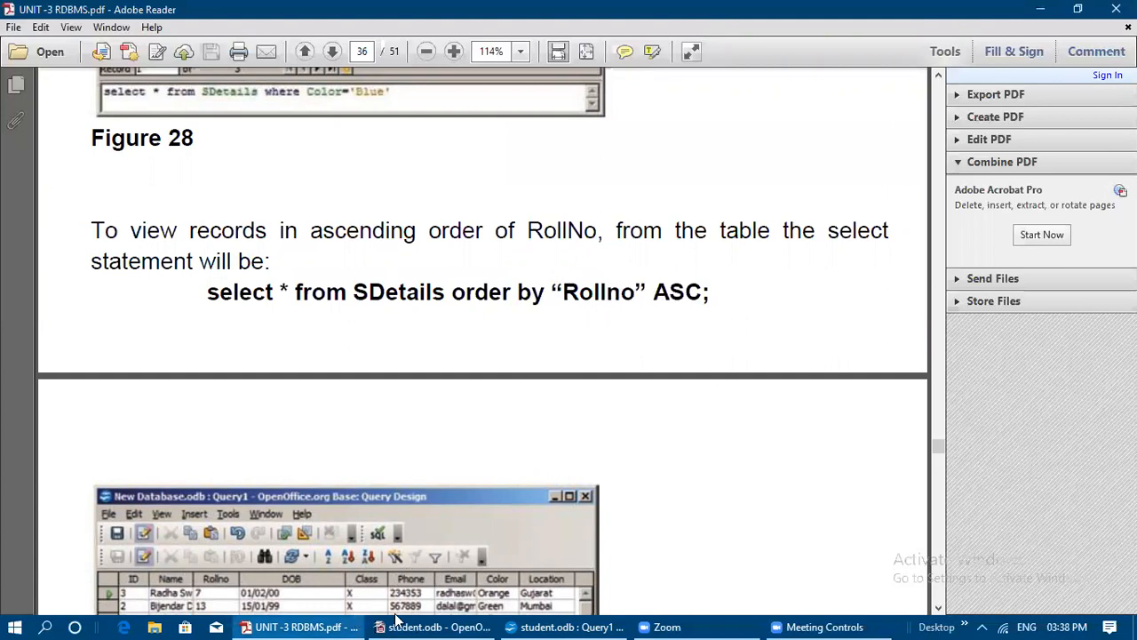
pyautogui.click(565, 626)
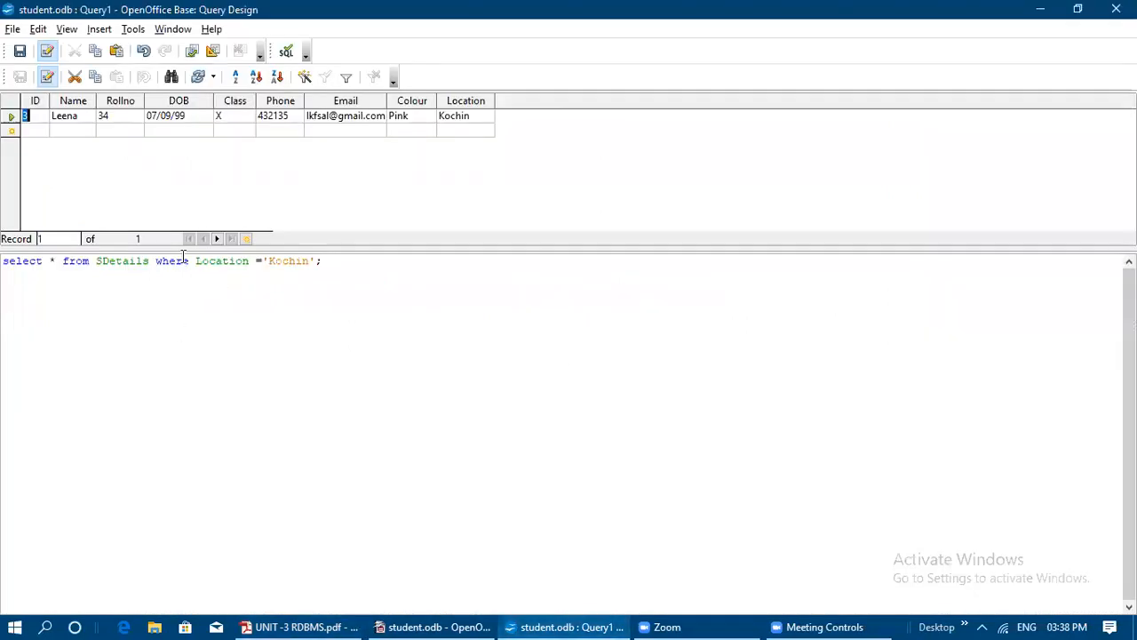
pyautogui.click(311, 260)
pyautogui.click(299, 623)
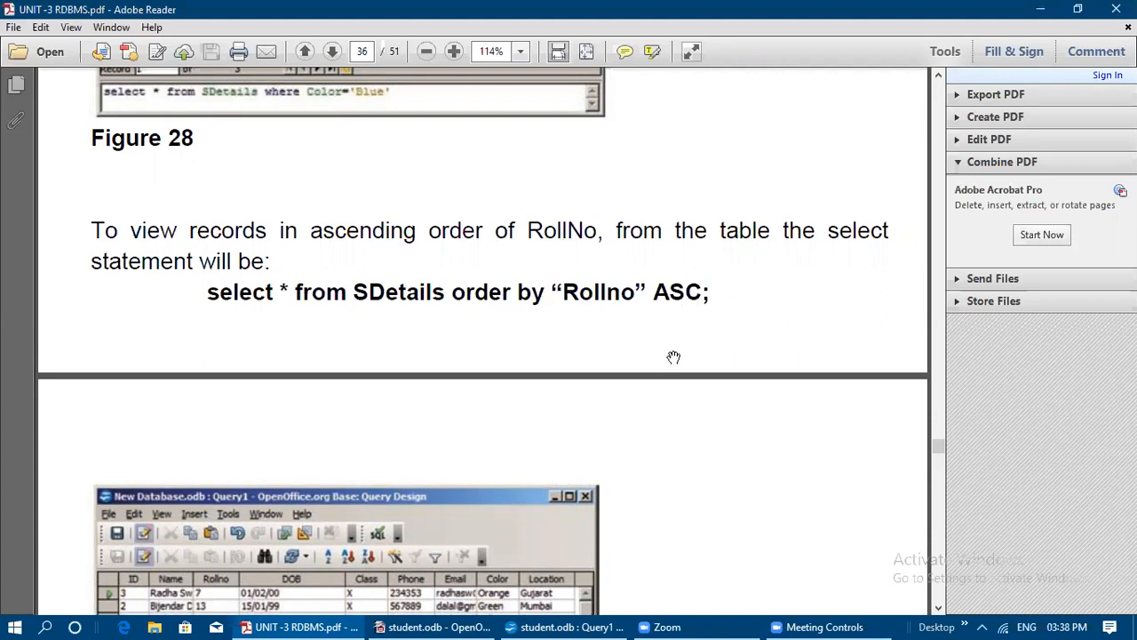
pyautogui.scroll(-7, 673, 357)
pyautogui.scroll(1, 248, 316)
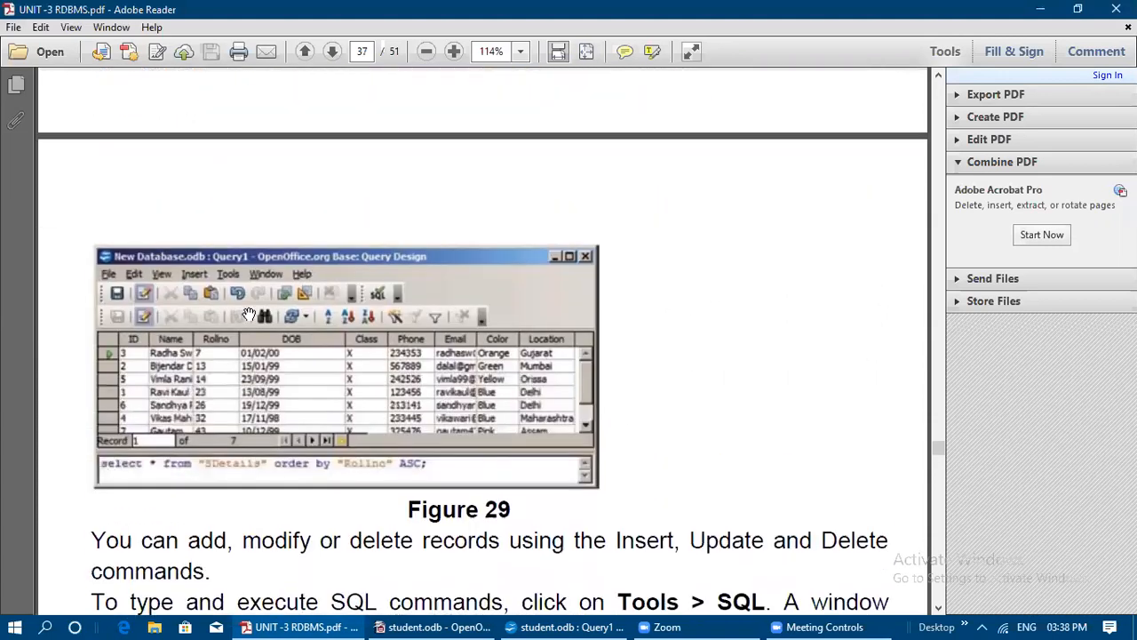
pyautogui.scroll(3, 249, 315)
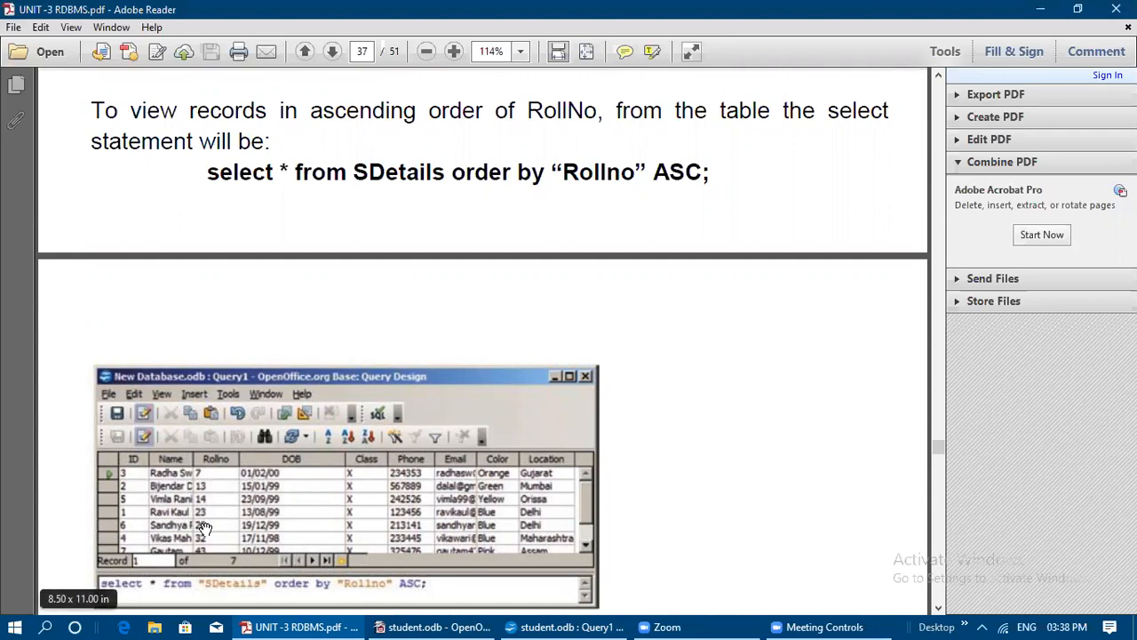
pyautogui.scroll(-8, 222, 529)
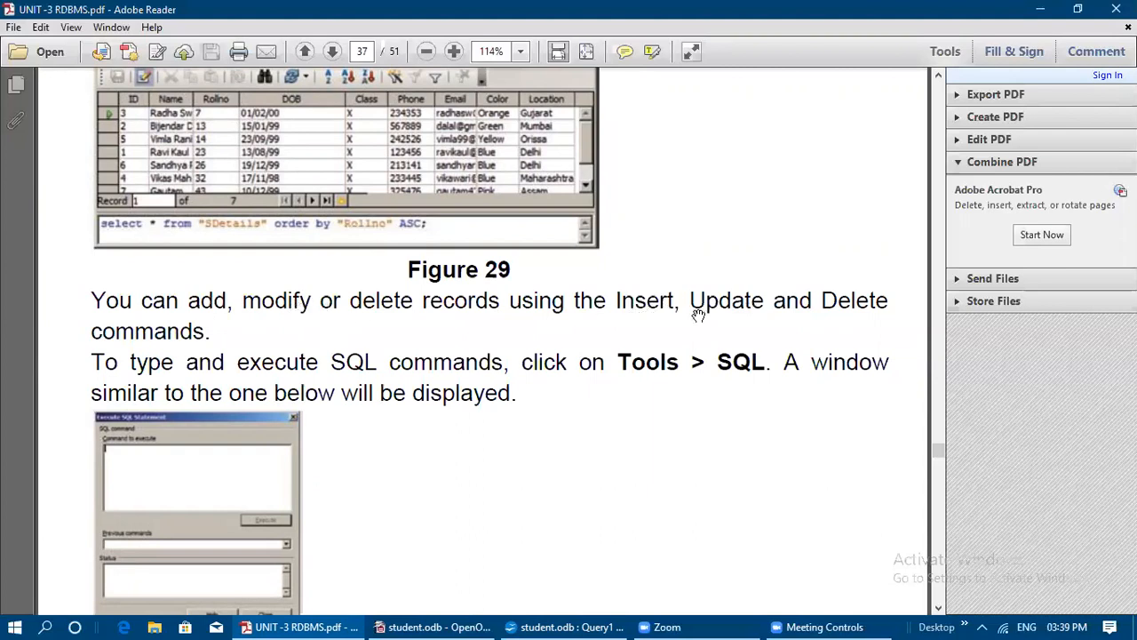
pyautogui.scroll(-3, 414, 344)
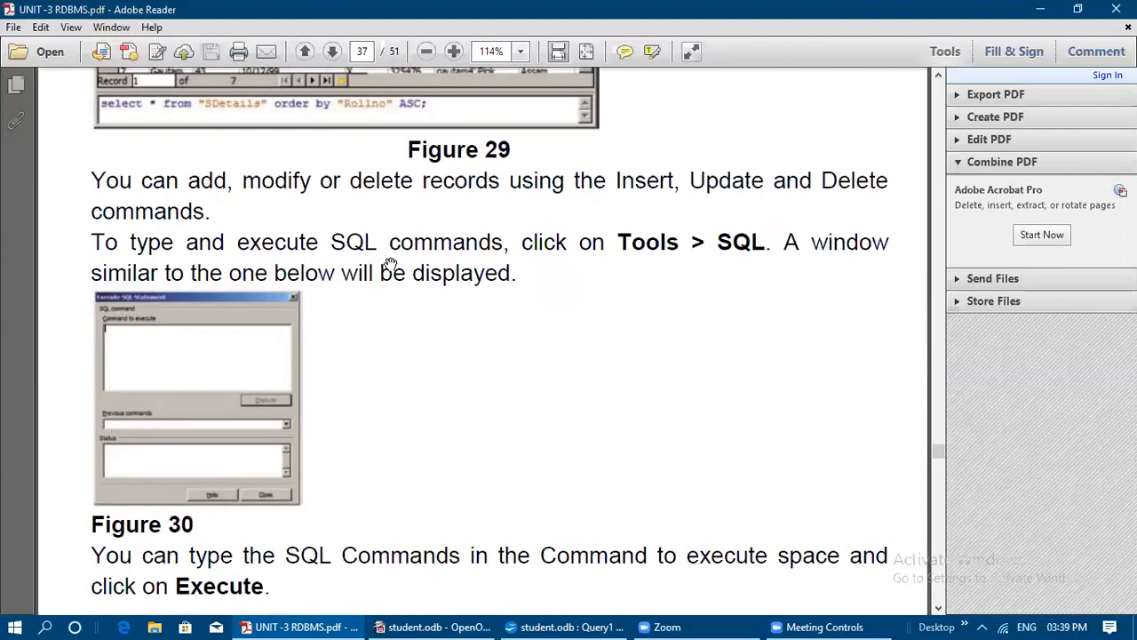
# Switch to the main student.odb window in Base and open the Execute SQL Statement dialog
pyautogui.click(535, 621)
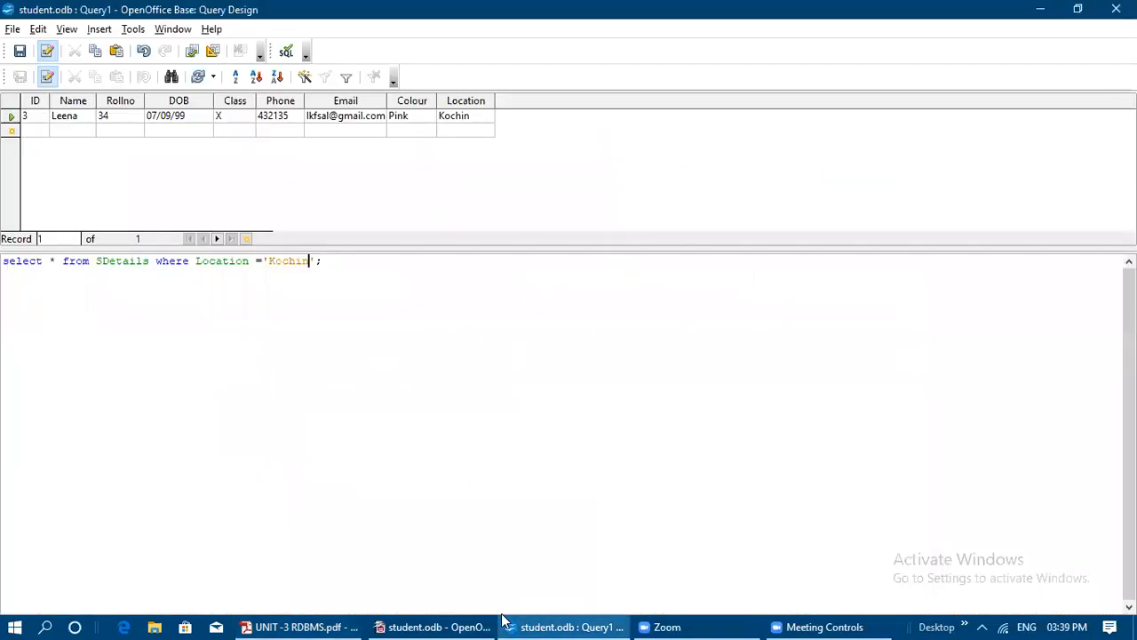
pyautogui.click(469, 620)
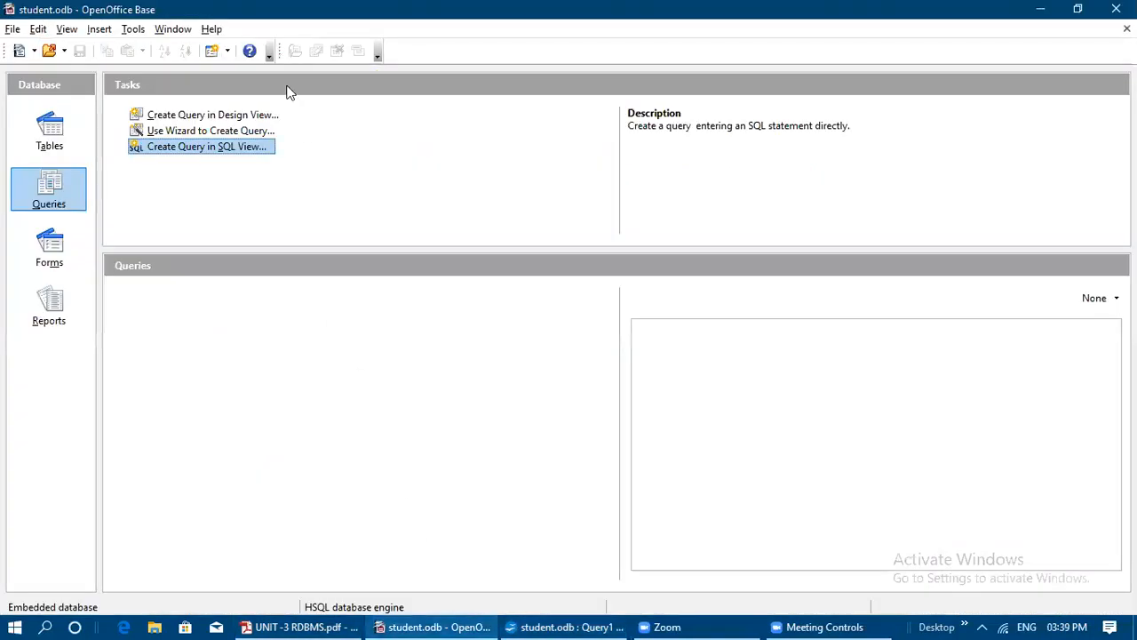
pyautogui.click(134, 29)
pyautogui.click(155, 96)
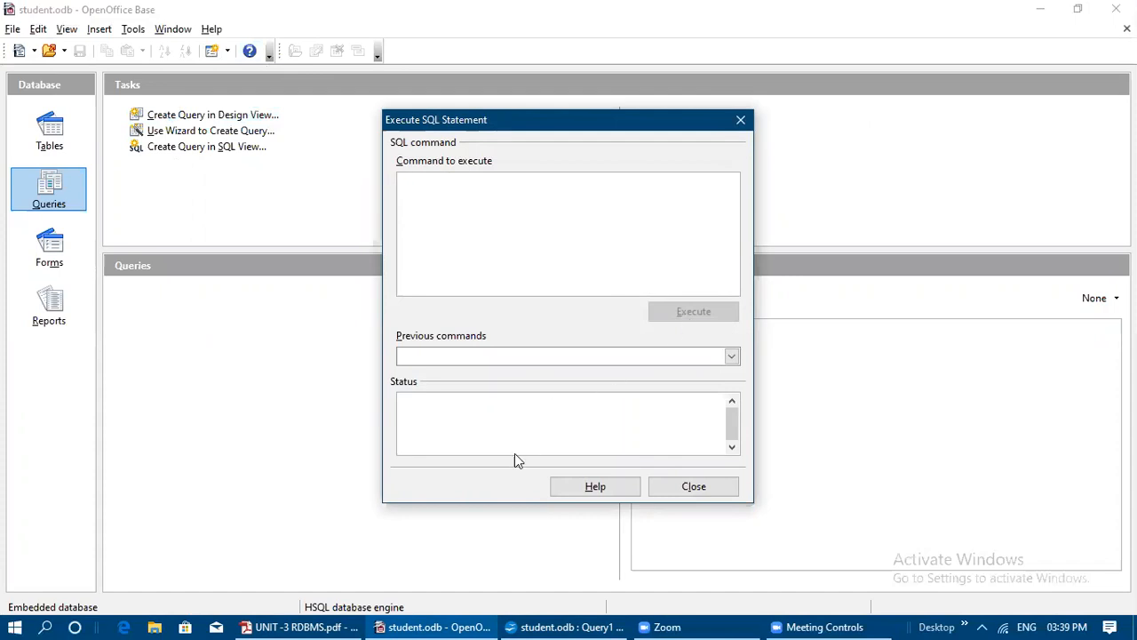
# Return to the PDF and read how to execute SQL commands, the UPDATE statement syntax and the example updating Location in SDetails
pyautogui.click(330, 622)
pyautogui.scroll(-3, 323, 371)
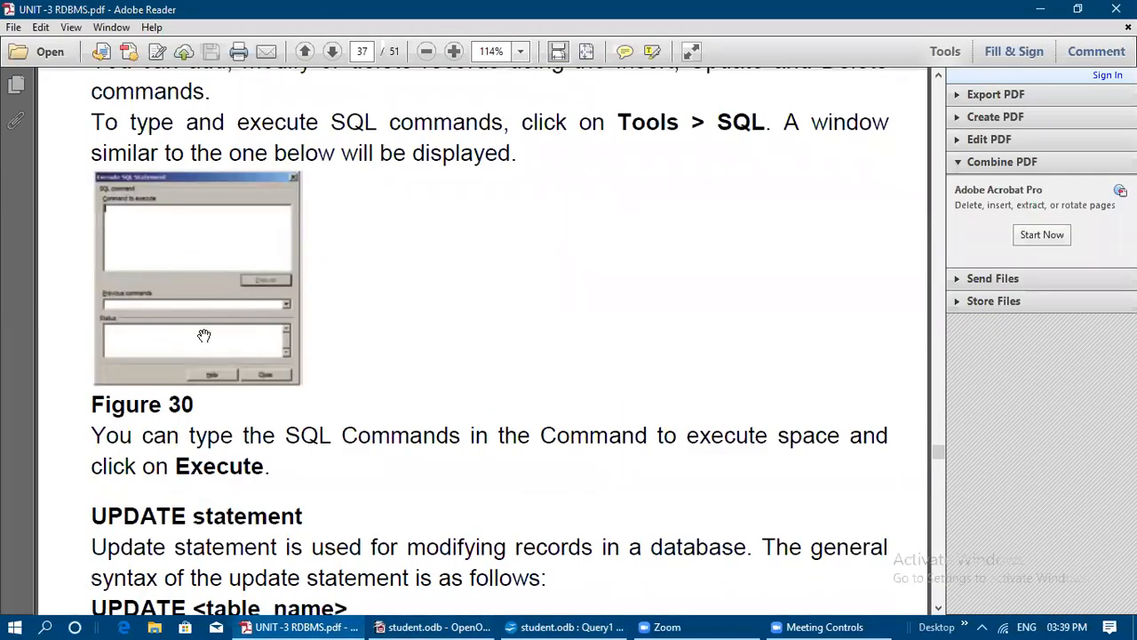
pyautogui.scroll(-2, 204, 336)
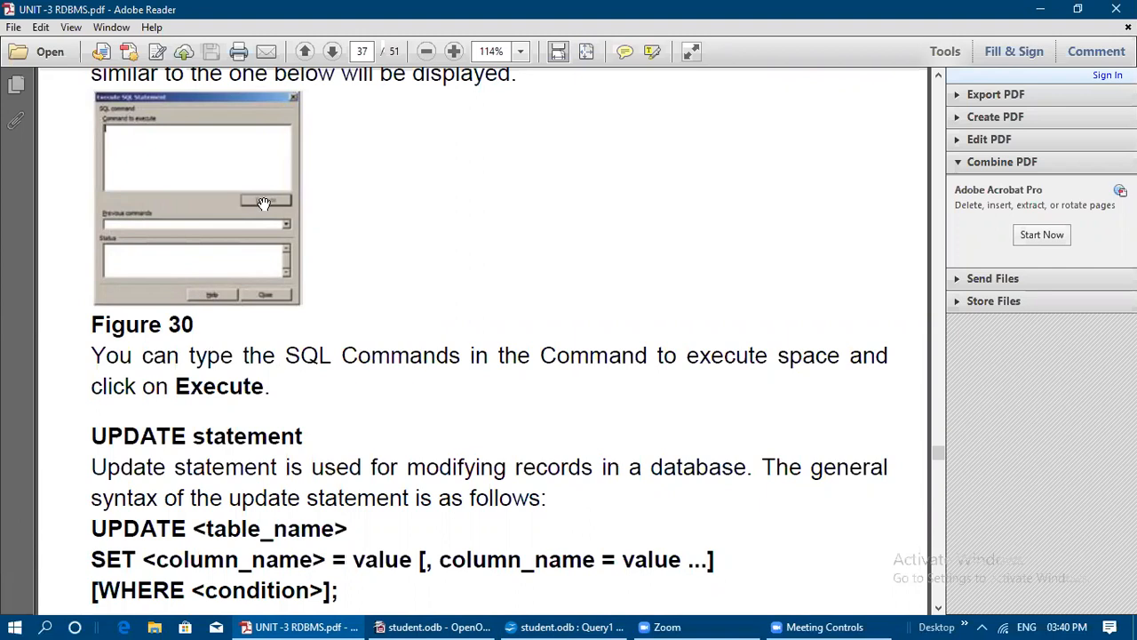
pyautogui.scroll(-3, 267, 202)
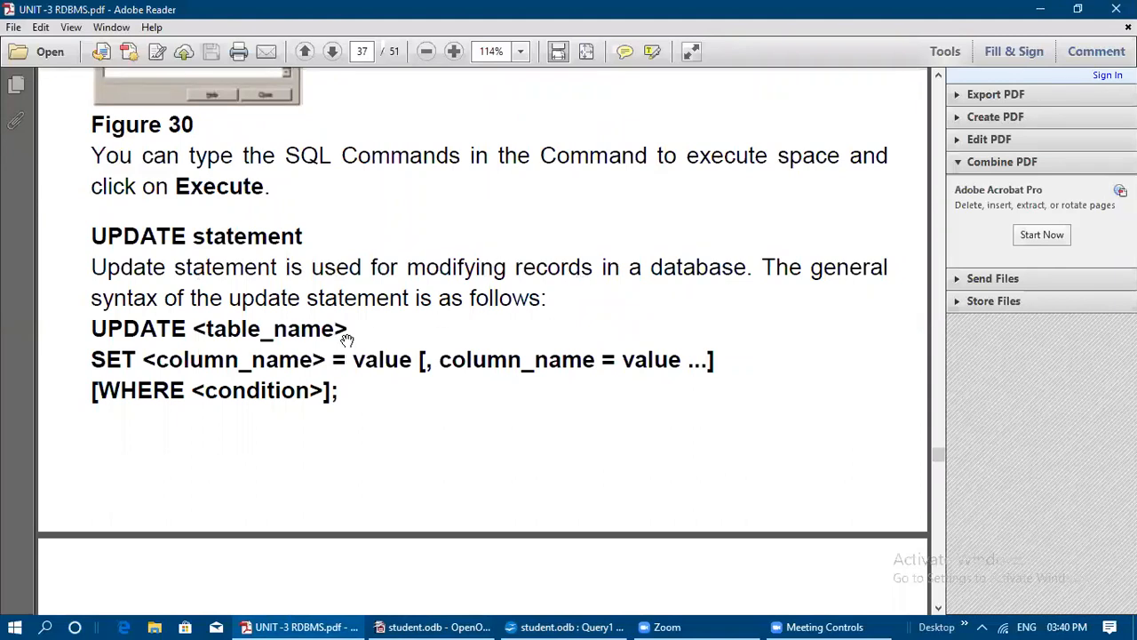
pyautogui.scroll(-3, 465, 307)
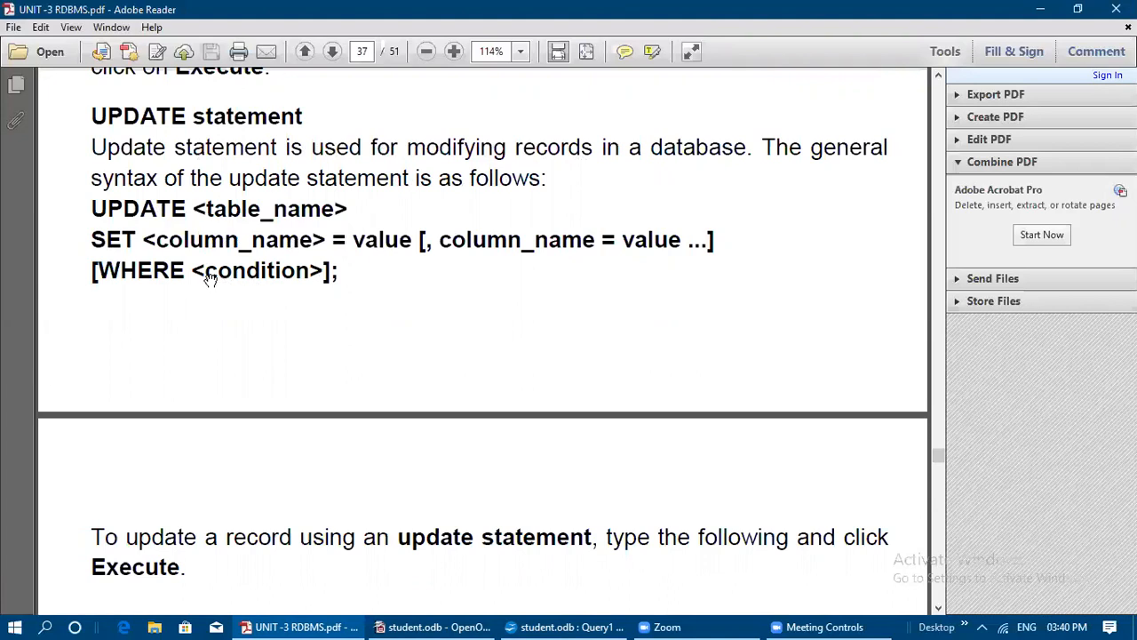
pyautogui.scroll(-2, 211, 279)
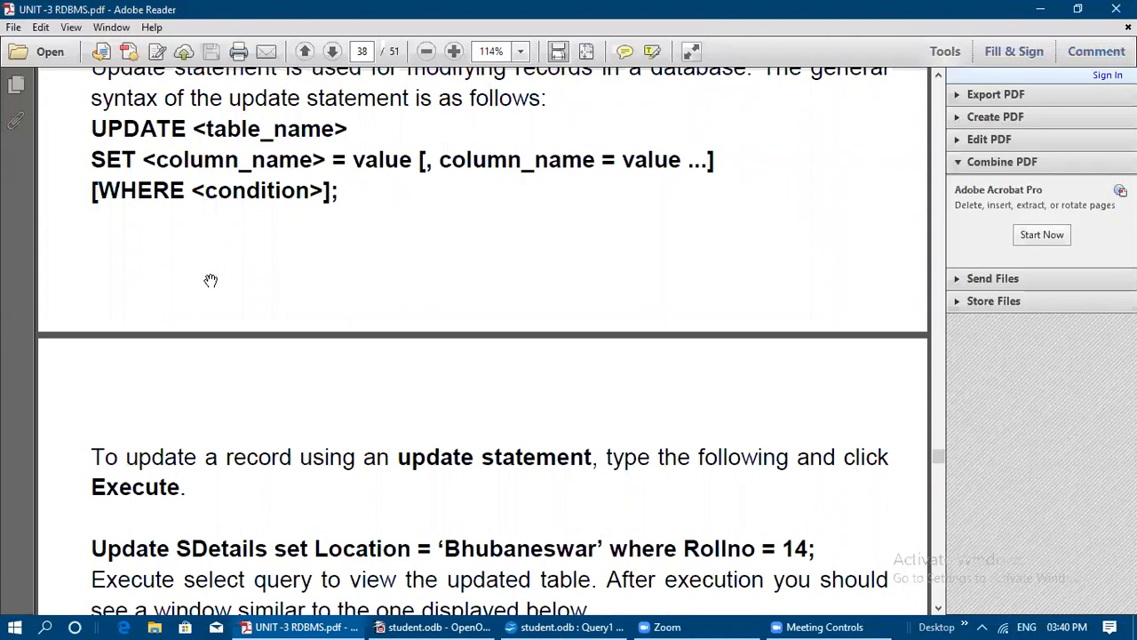
pyautogui.scroll(-2, 211, 281)
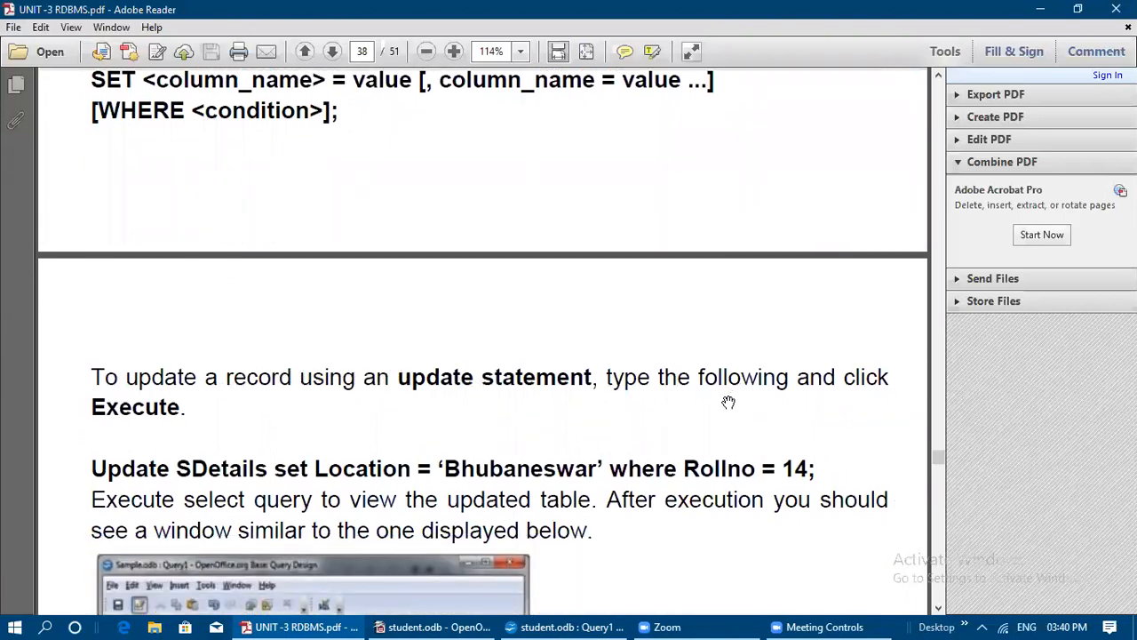
pyautogui.scroll(-6, 724, 404)
pyautogui.scroll(-2, 720, 411)
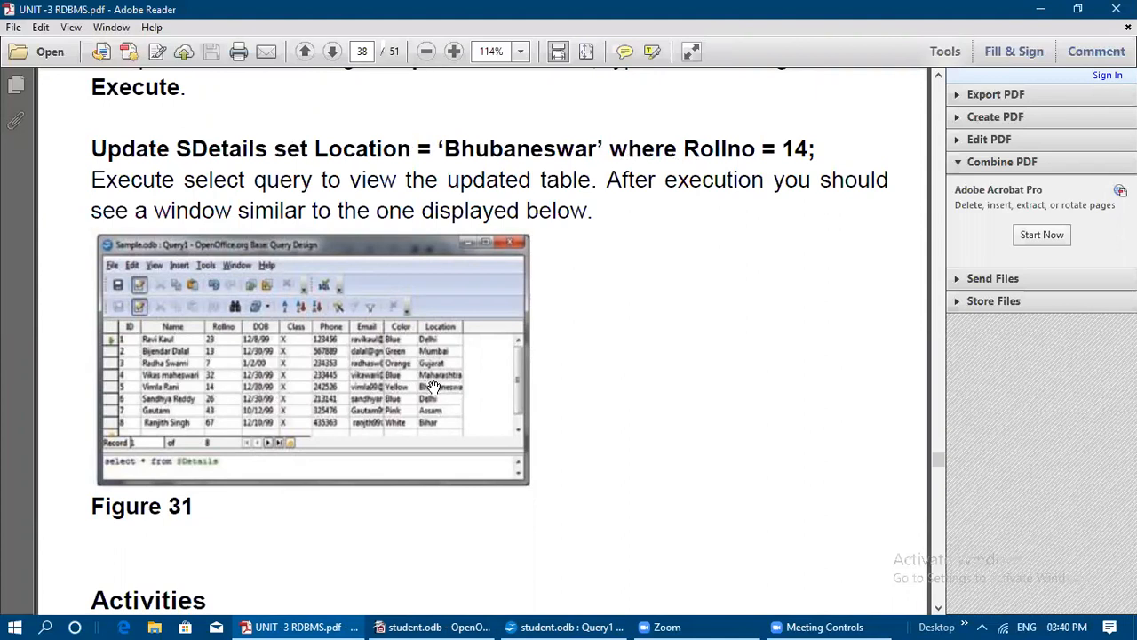
# Compare the Location values in the PDF's Figure 29 and Figure 31 before and after the example update for Rollno 14
pyautogui.scroll(15, 432, 389)
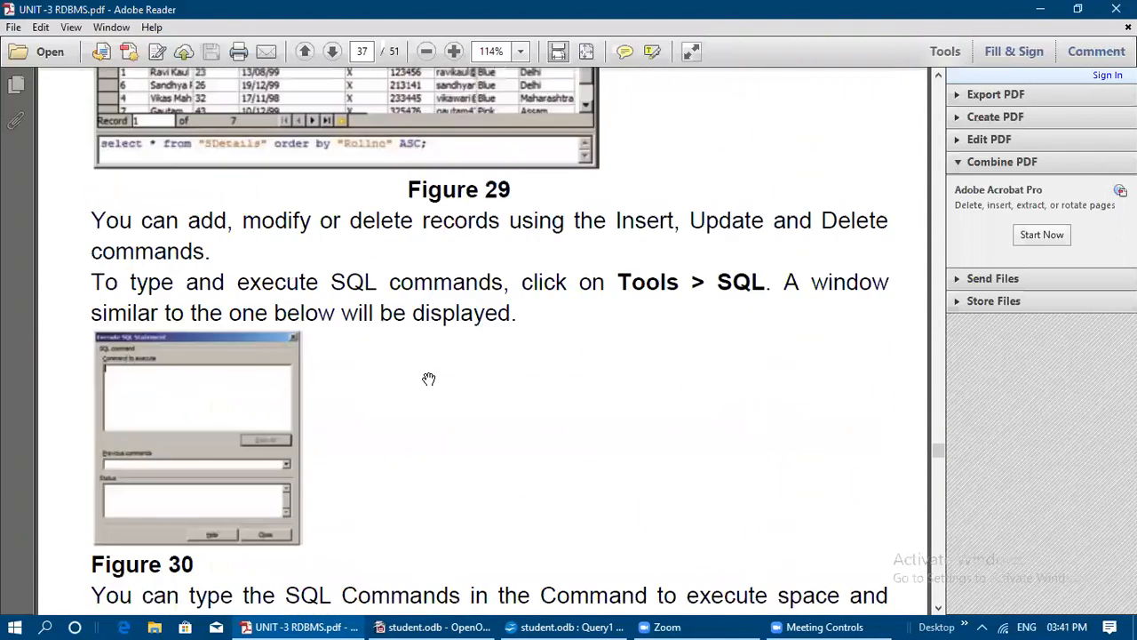
pyautogui.scroll(4, 428, 378)
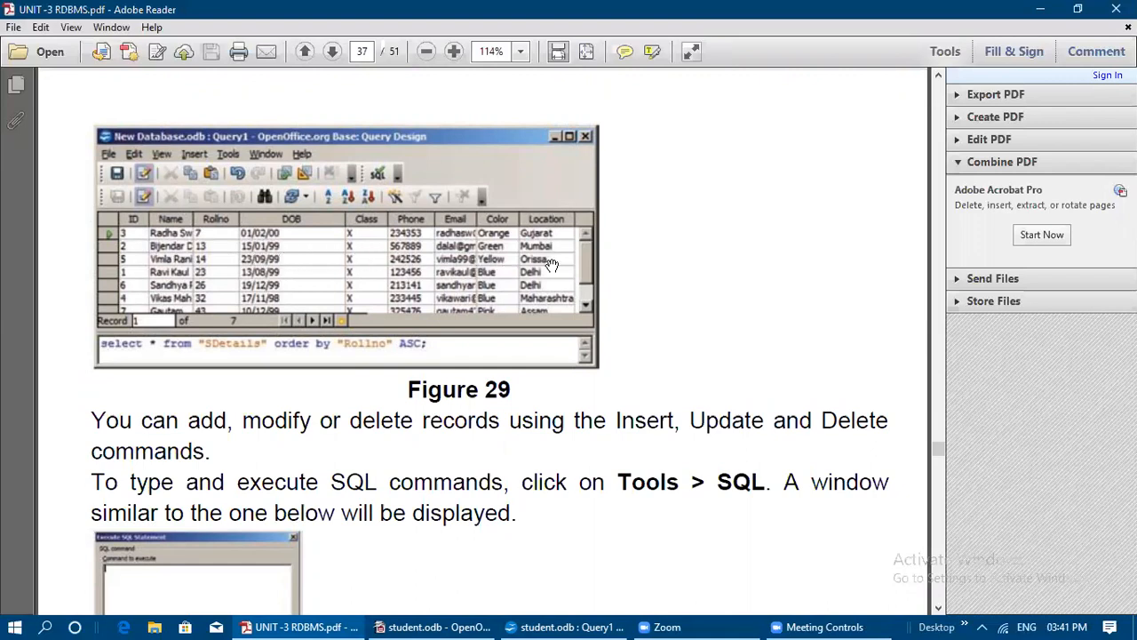
pyautogui.scroll(-20, 510, 330)
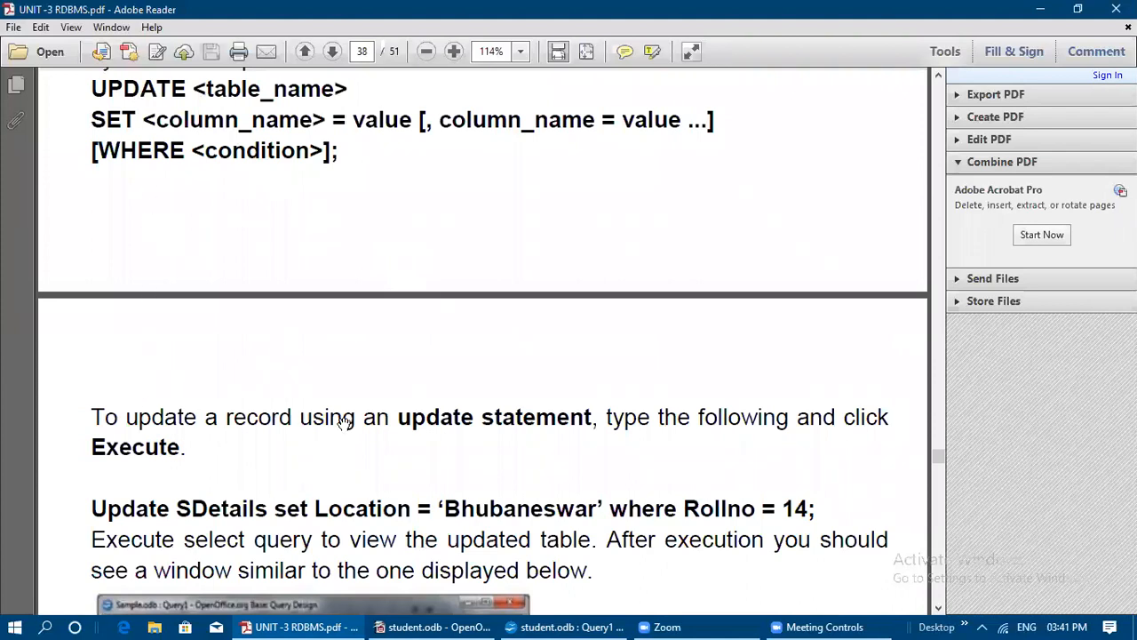
pyautogui.scroll(-3, 358, 445)
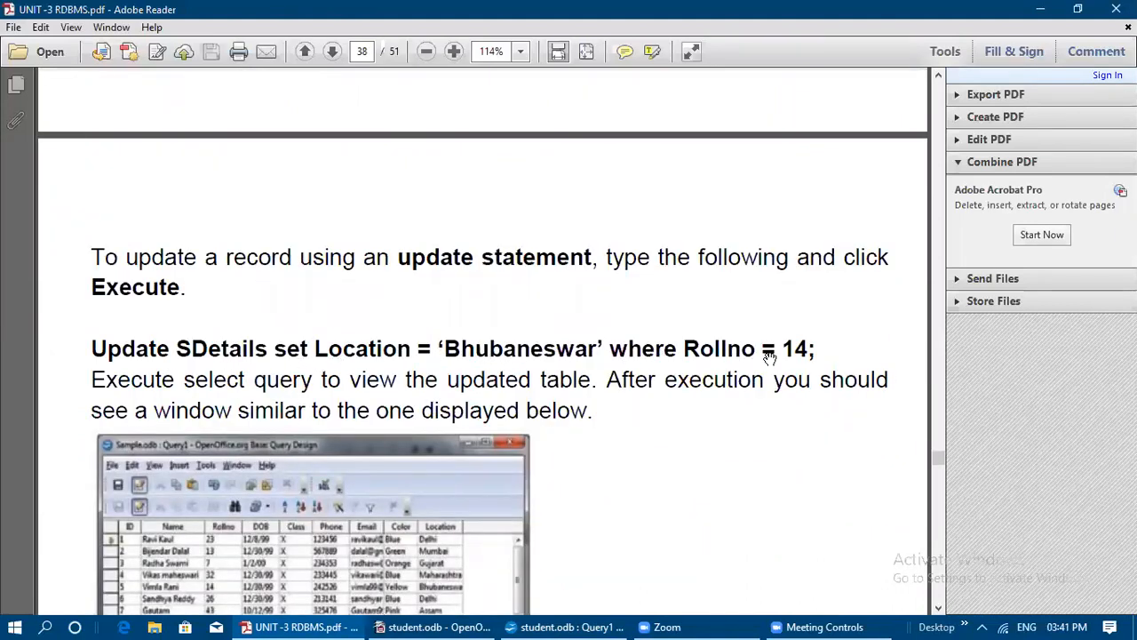
pyautogui.scroll(-6, 768, 355)
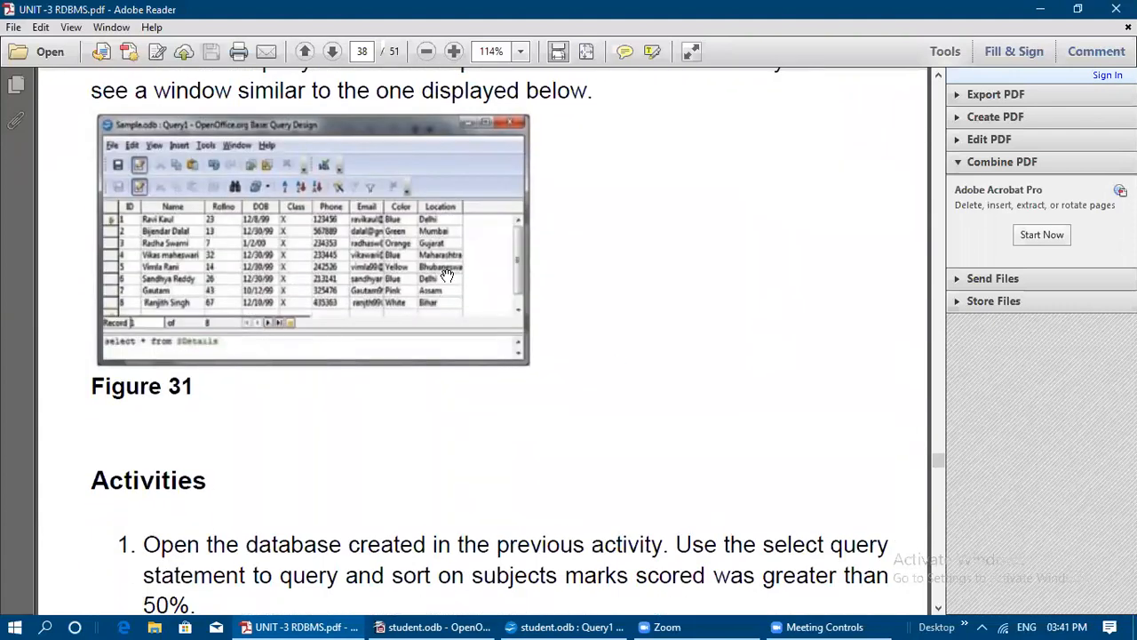
pyautogui.scroll(2, 440, 269)
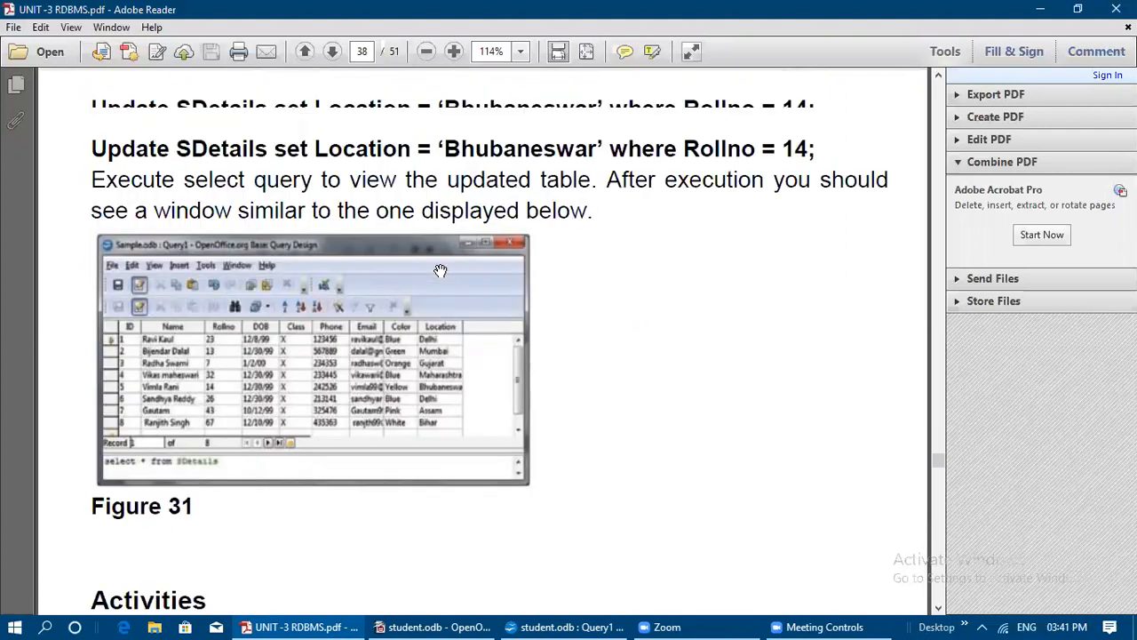
# Skim the PDF's Activities and review questions through to Session 5 on creating forms and reports
pyautogui.scroll(-15, 439, 271)
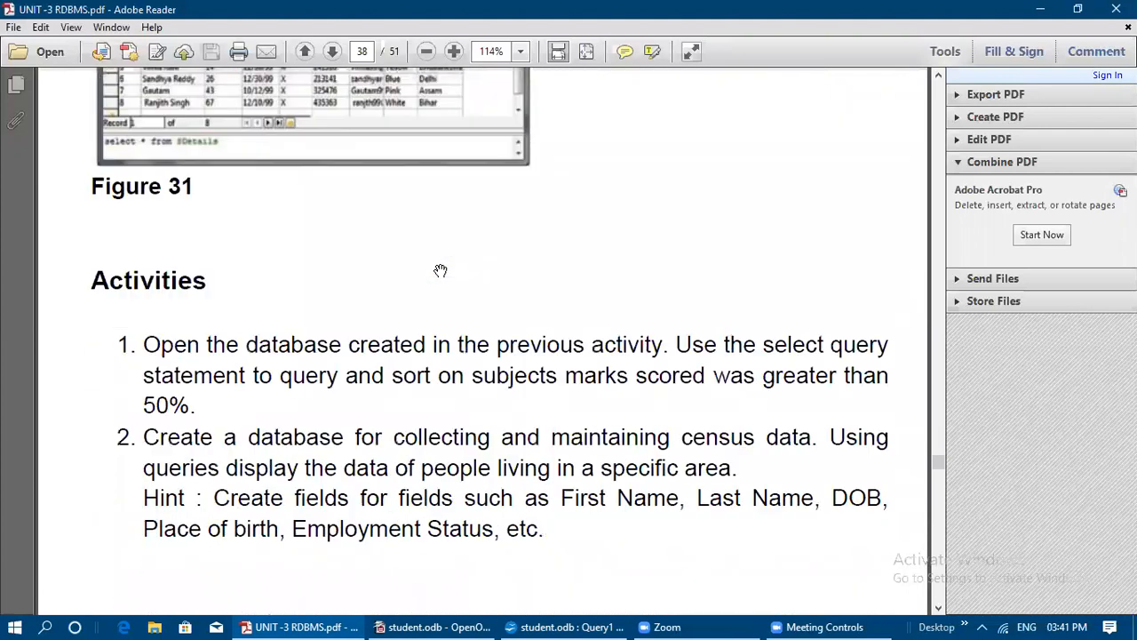
pyautogui.scroll(-15, 440, 284)
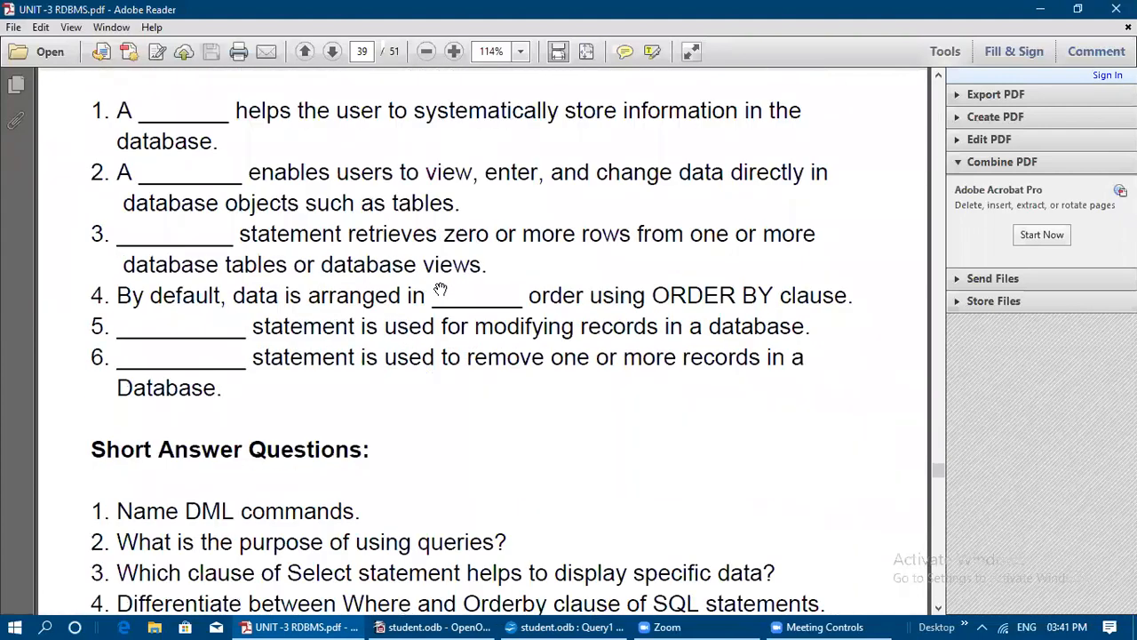
pyautogui.scroll(-6, 440, 290)
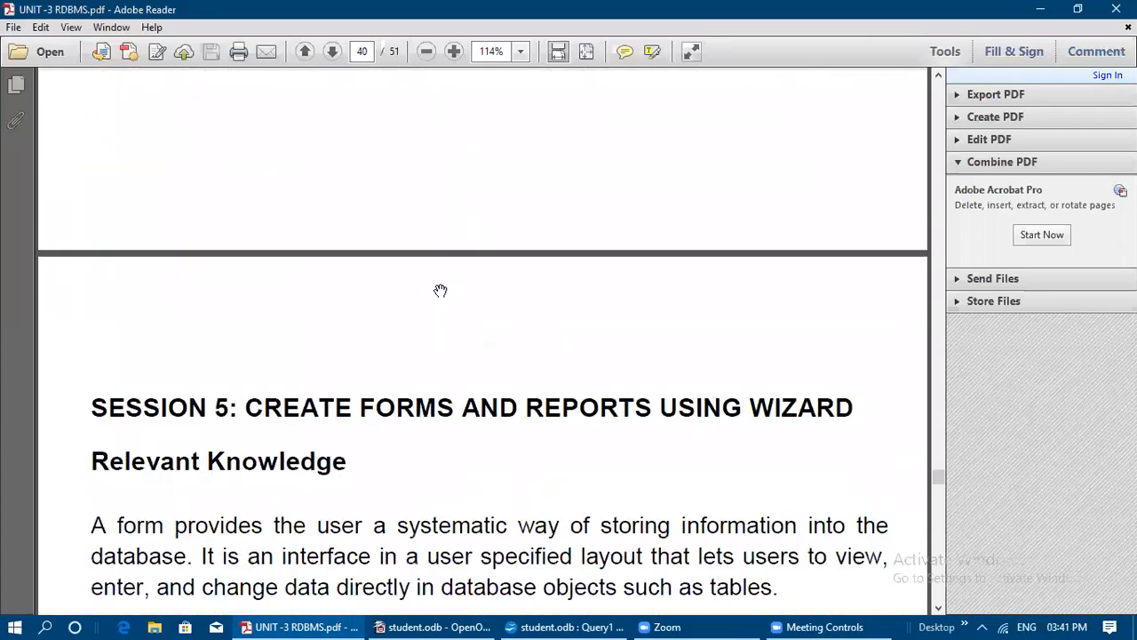